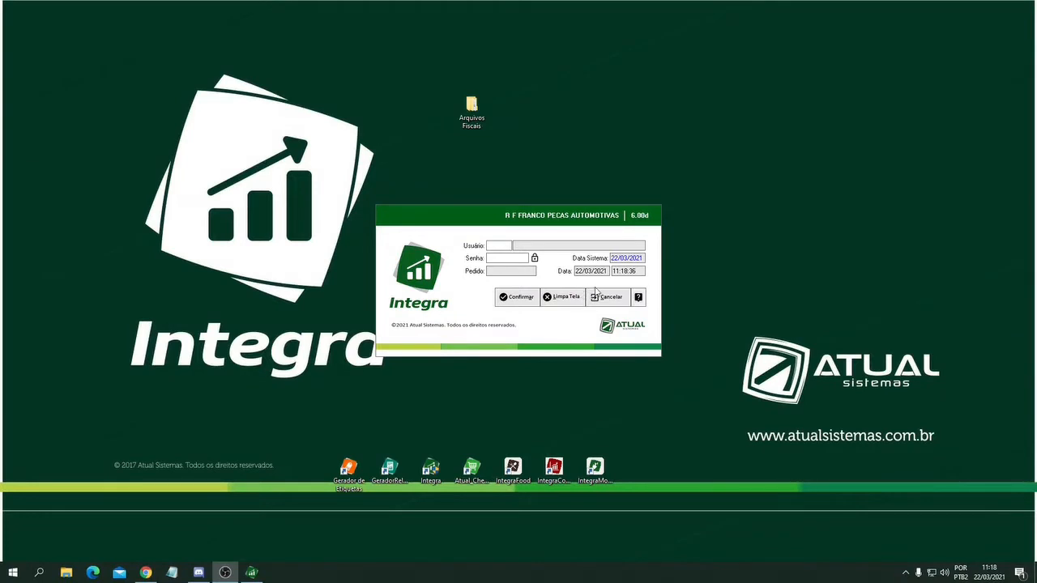
Step: Log in with the user code and account password, and dismiss the pending invoices notice
left_click(503, 246)
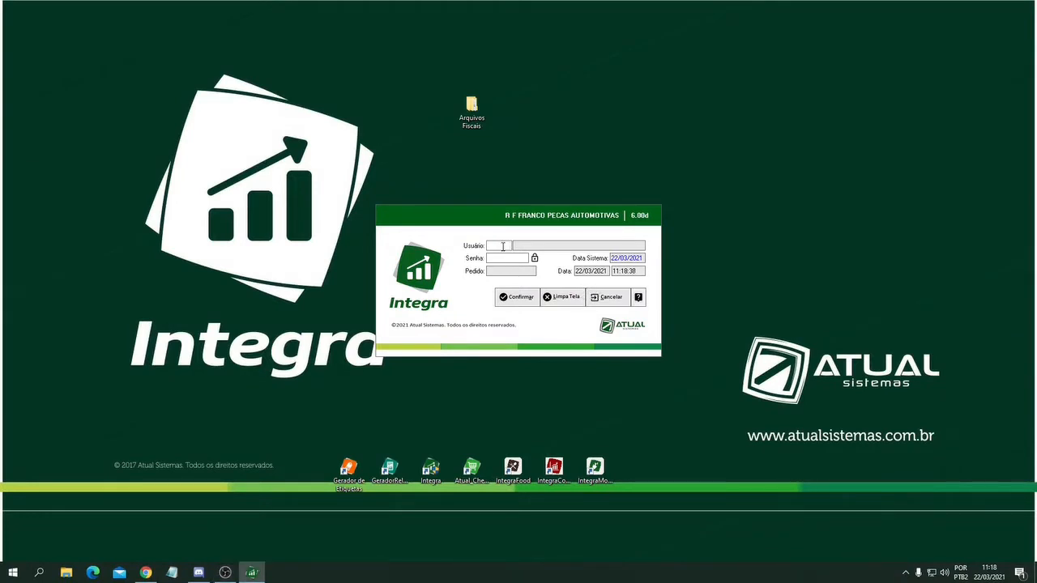
type("999999")
key("Return")
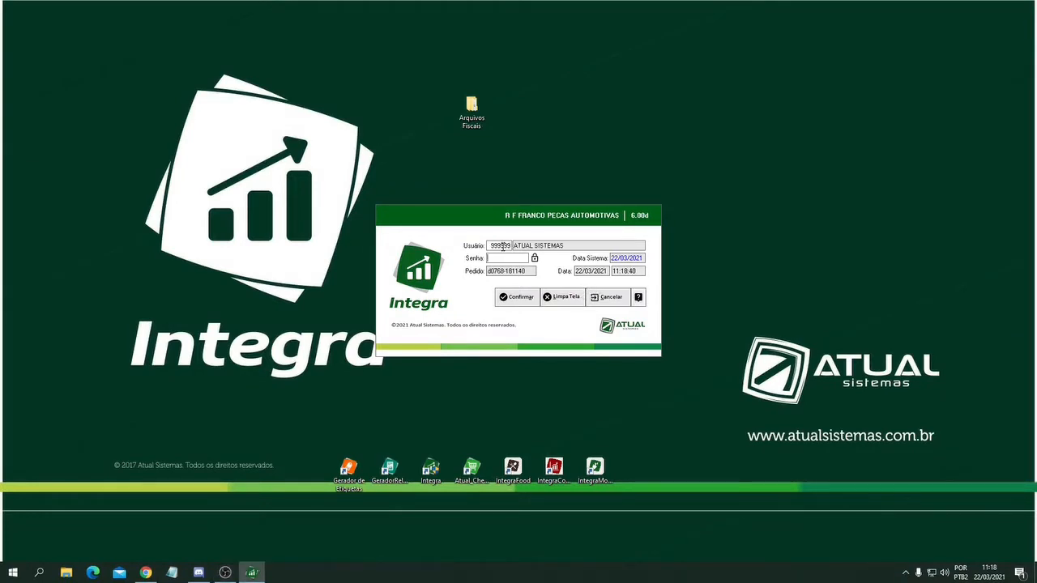
type("***********")
key("Return")
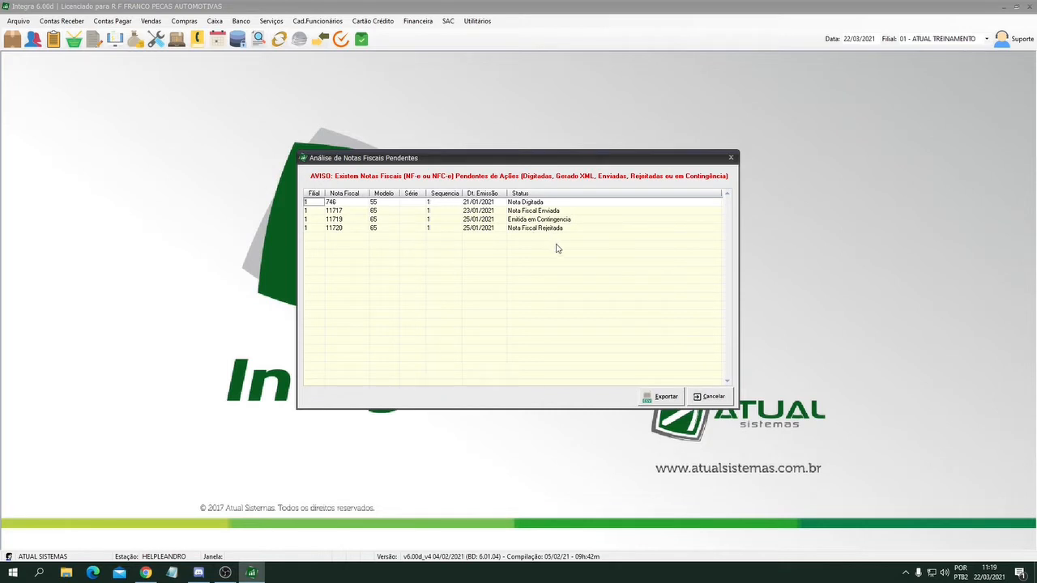
left_click(709, 396)
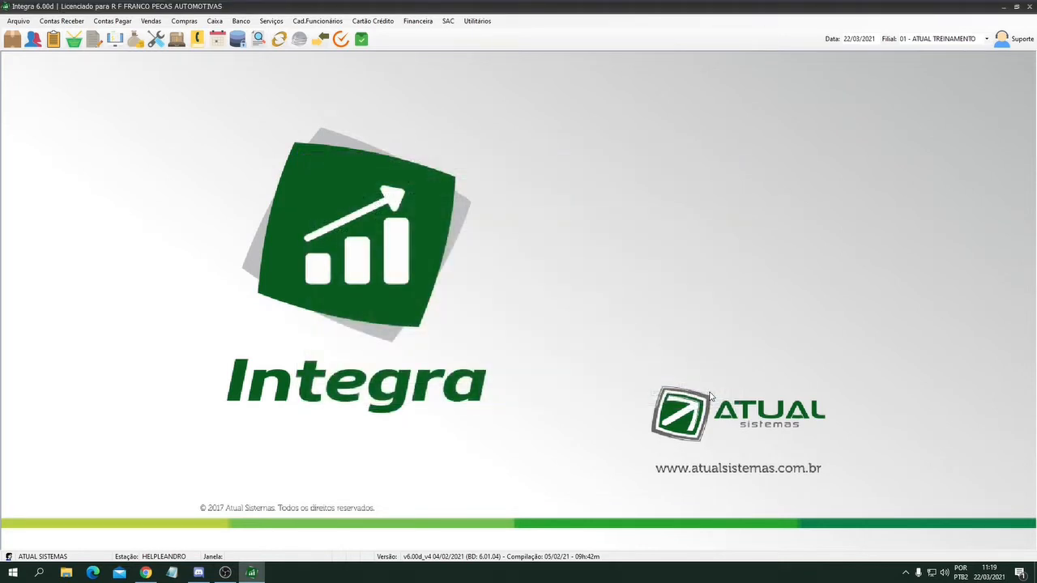
Step: Open Manutenção de Nota Fiscal and query its invoices for the period 01/01/2021 to 31/01/2021
left_click(150, 21)
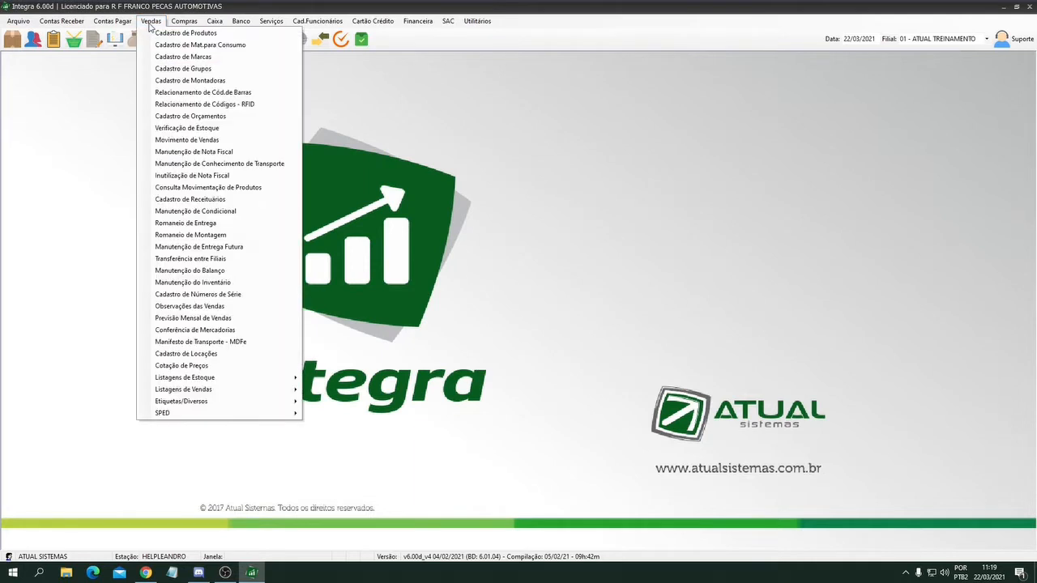
left_click(189, 152)
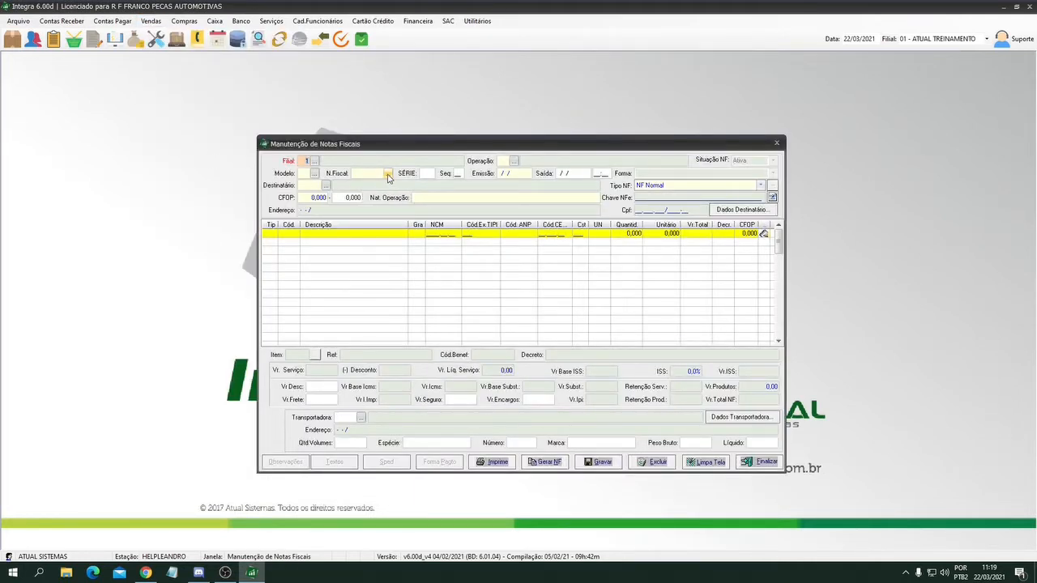
left_click(388, 174)
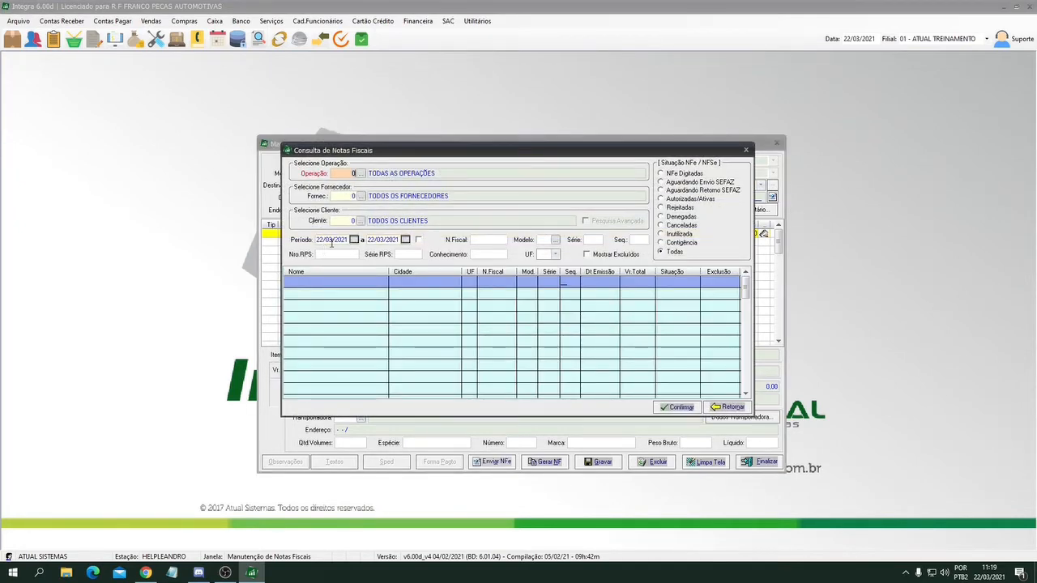
left_click(331, 240)
type("01/01/2021")
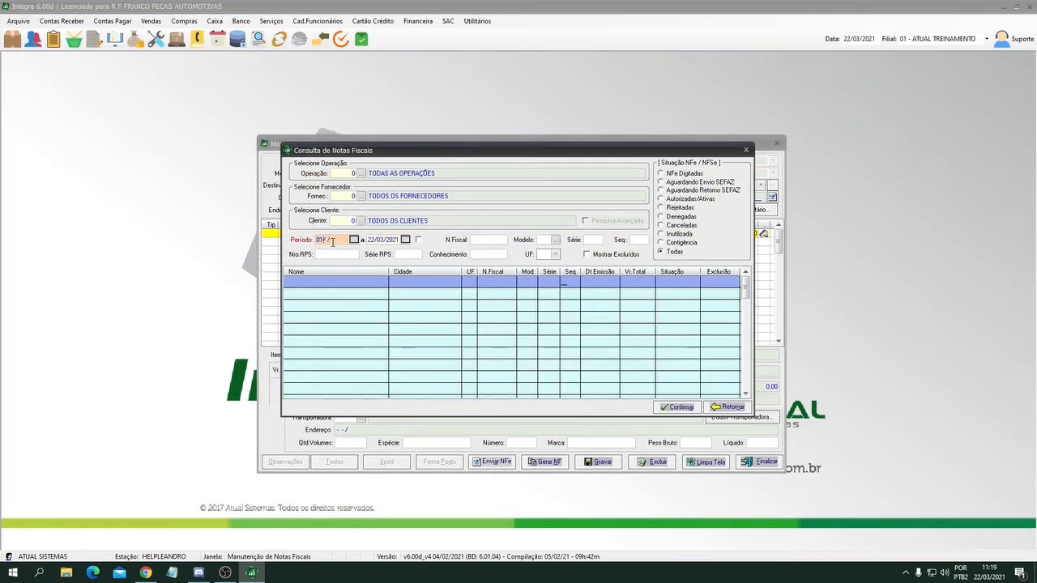
key("Return")
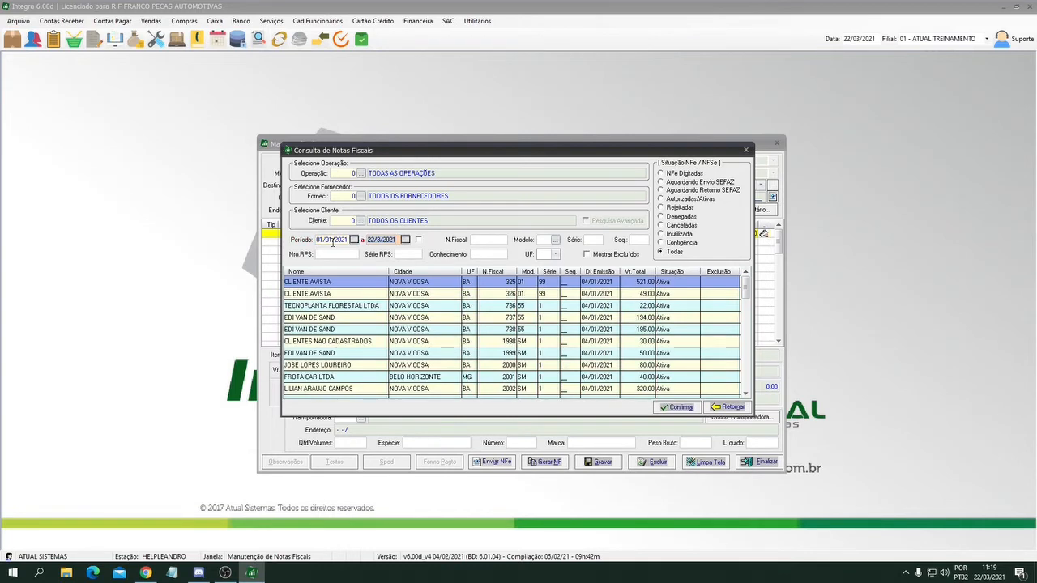
type("31/01/2021")
Step: Check the invoices by situation: NFe Digitadas, Aguardando Envio SEFAZ, Aguardando Retorno SEFAZ, Rejeitadas, Contigência, Rejeitadas again and Todas
left_click(668, 179)
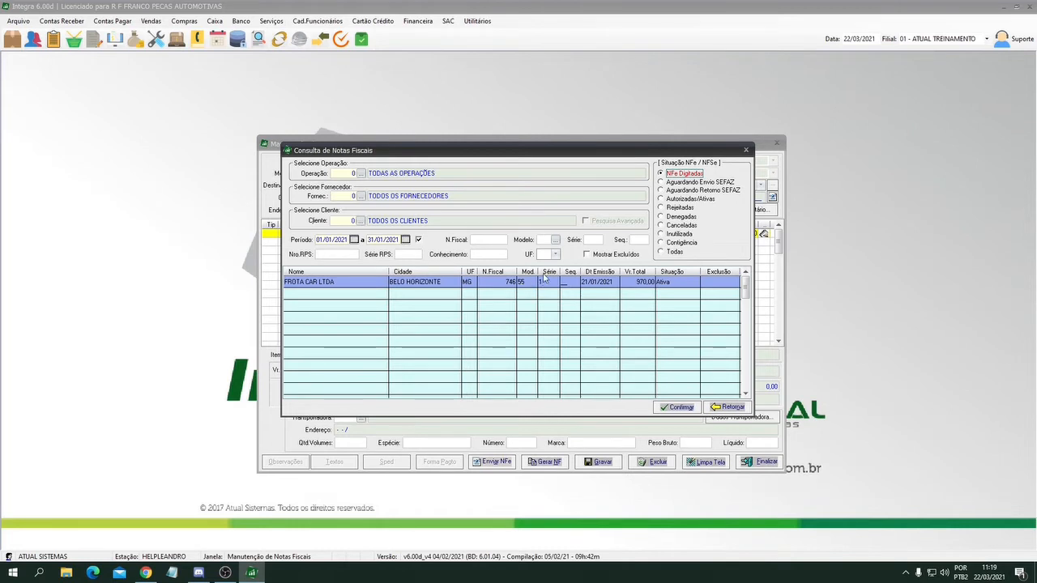
left_click(668, 185)
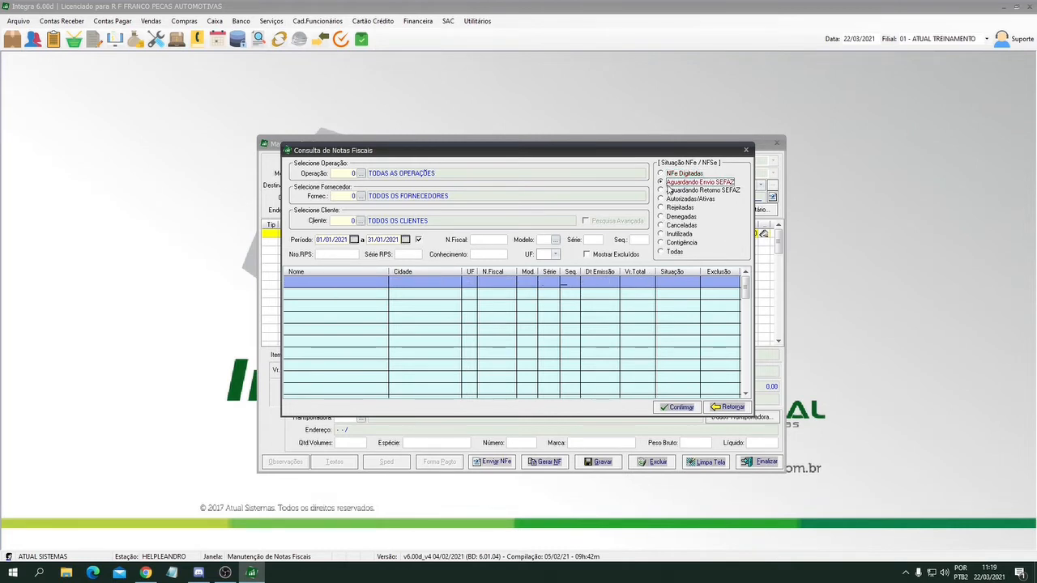
left_click(665, 191)
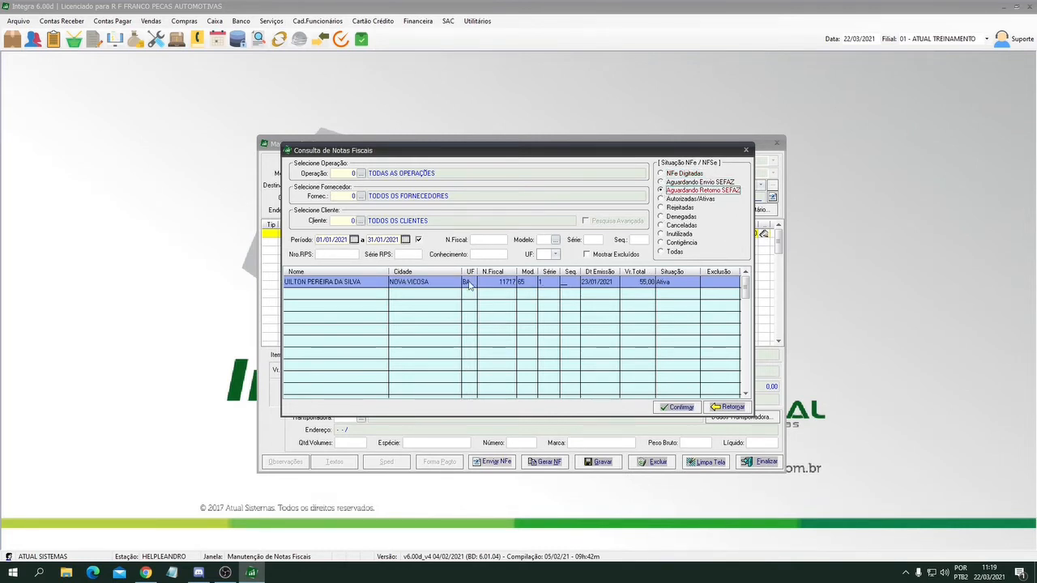
left_click(671, 209)
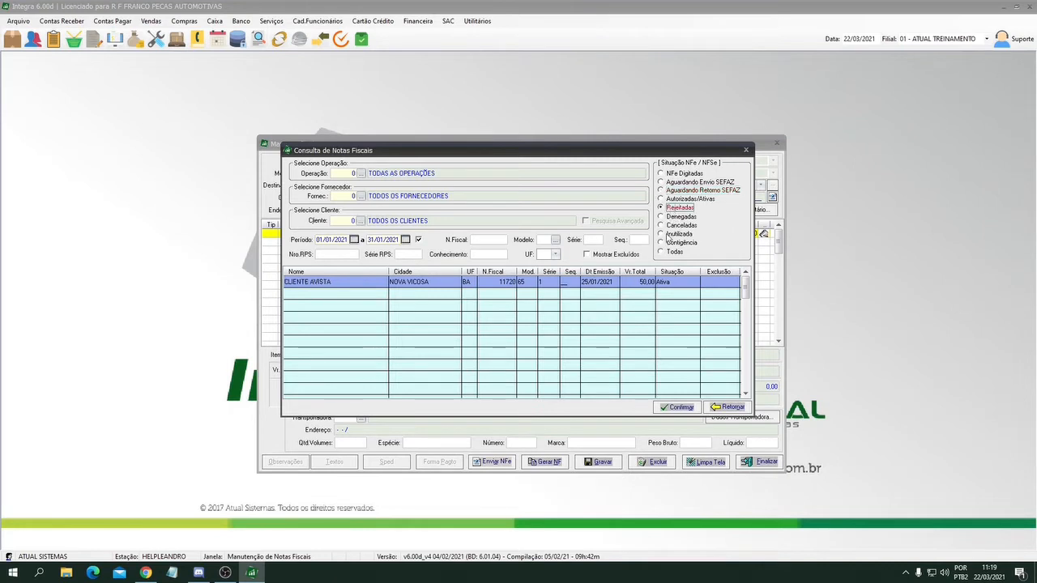
left_click(662, 243)
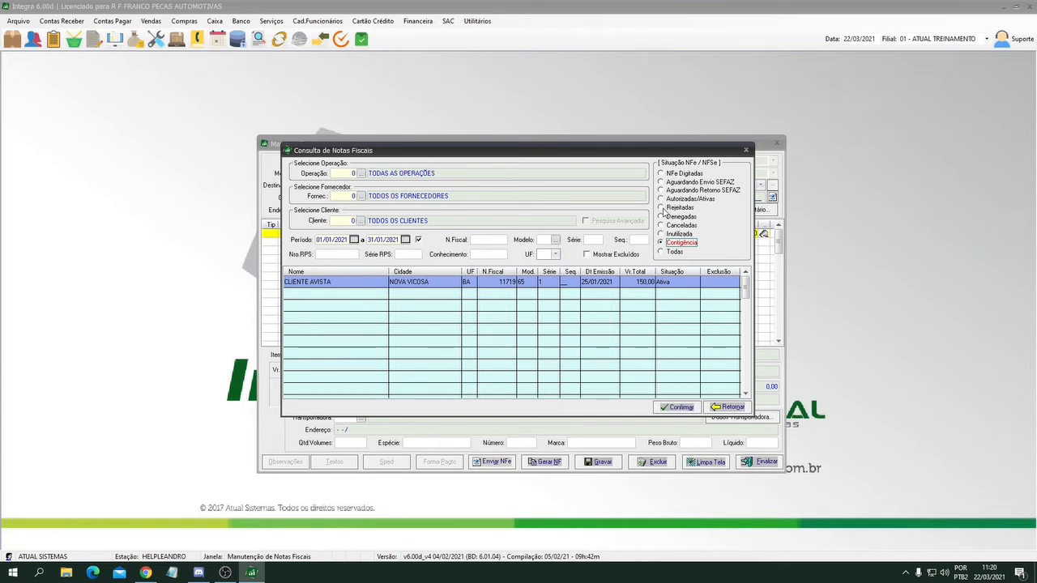
left_click(662, 209)
left_click(661, 252)
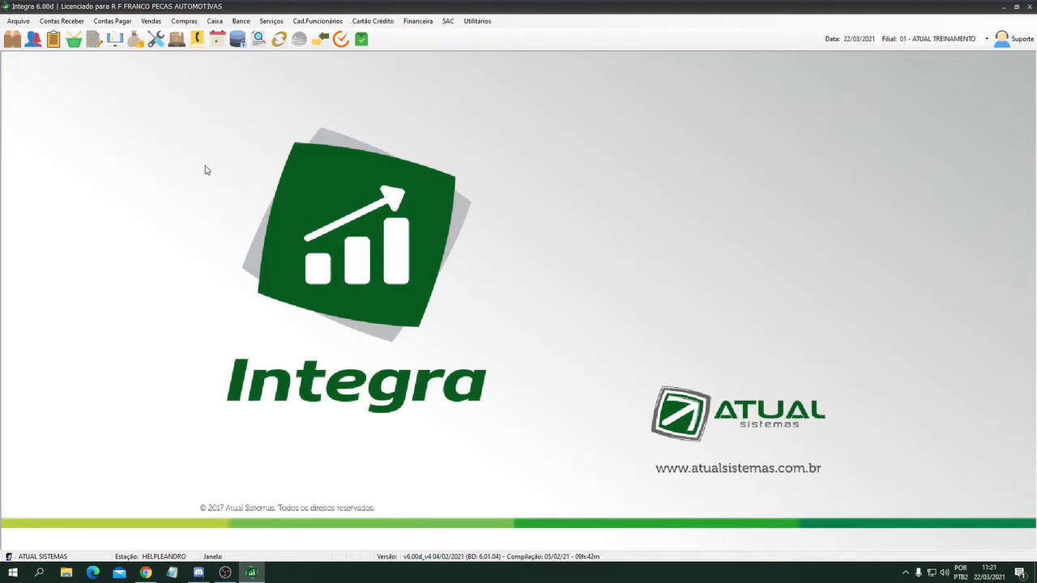
Step: Open Entrada de Nota Fiscal and bring up the query for Notas de Entrada
left_click(189, 23)
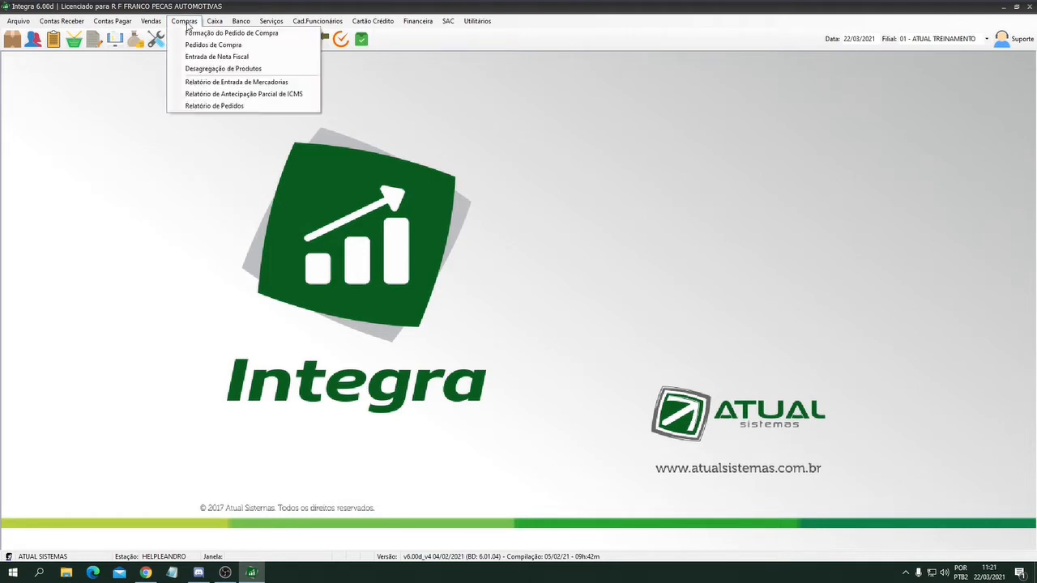
left_click(207, 58)
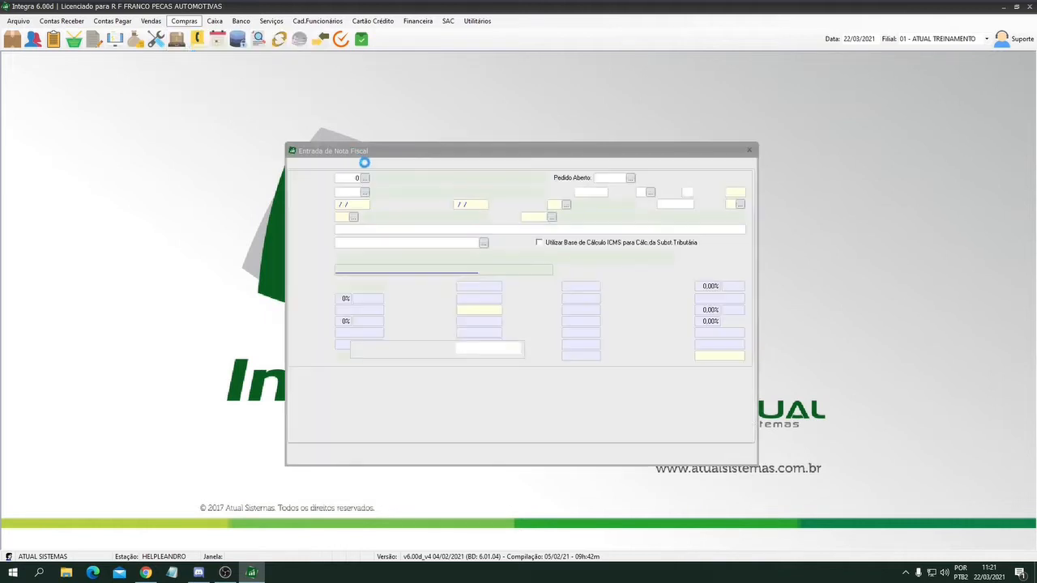
left_click(631, 178)
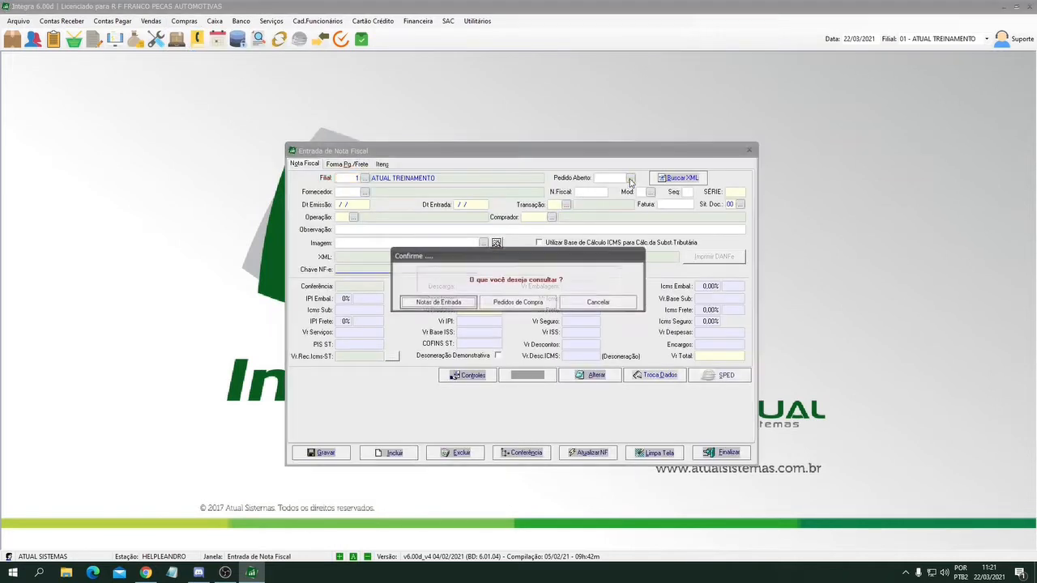
left_click(463, 303)
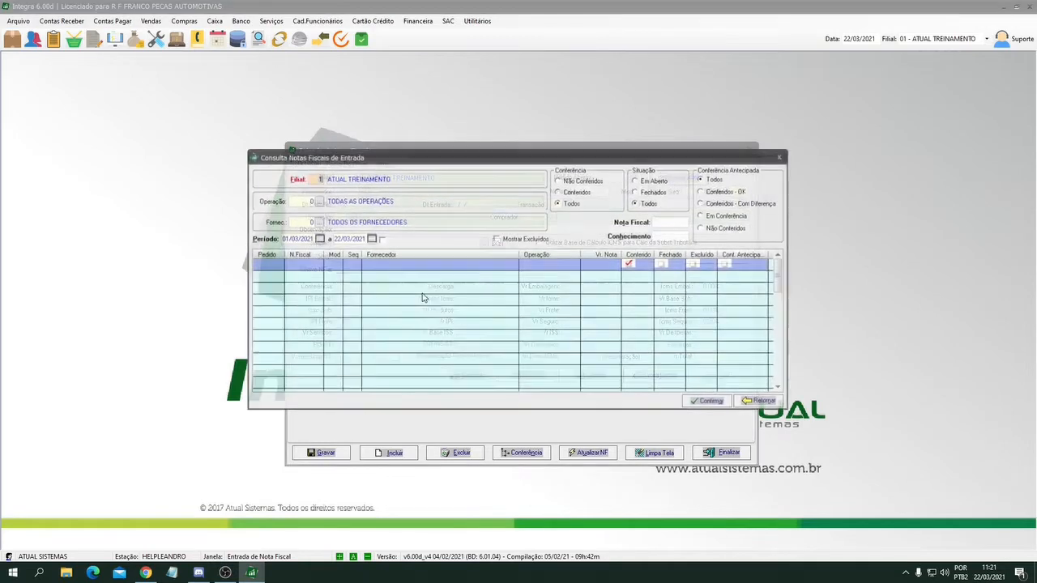
Step: Filter the incoming invoices to the period 01/01/2021 to 31/01/2021 and tick the option beside the dates
left_click(304, 240)
type("01/01/2021")
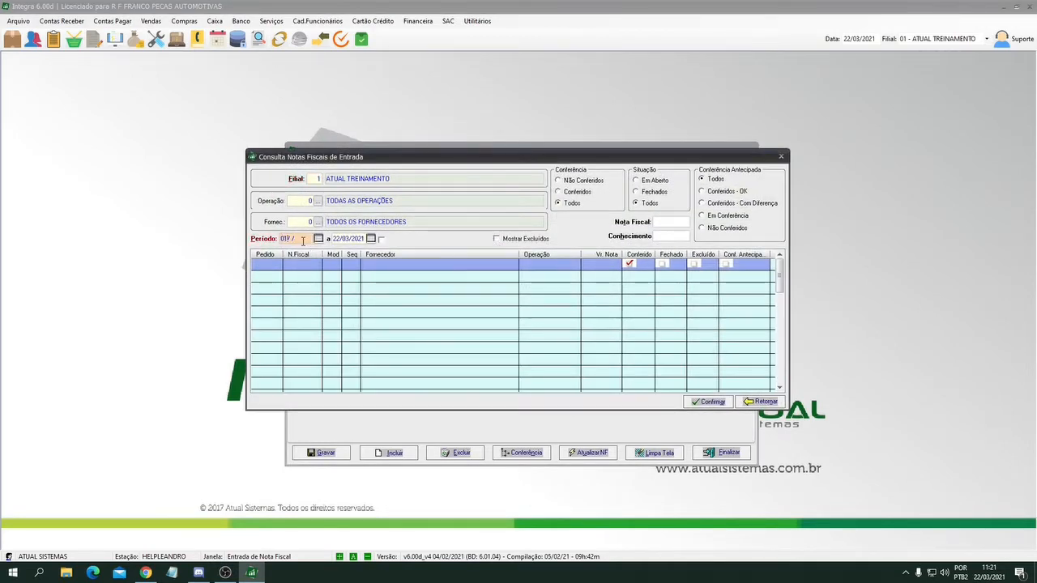
key("Tab")
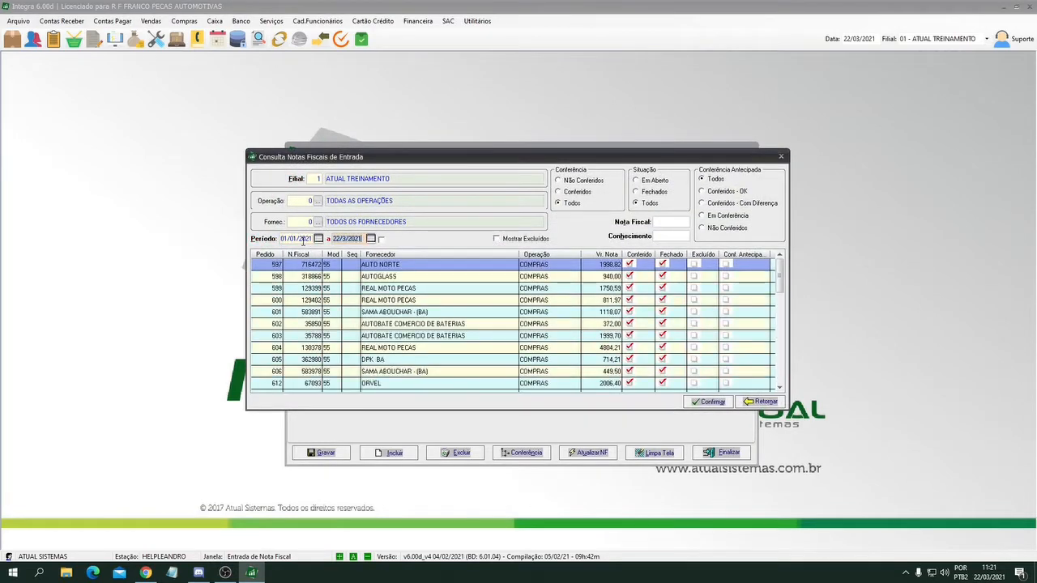
type("31/01/2021")
key("Tab")
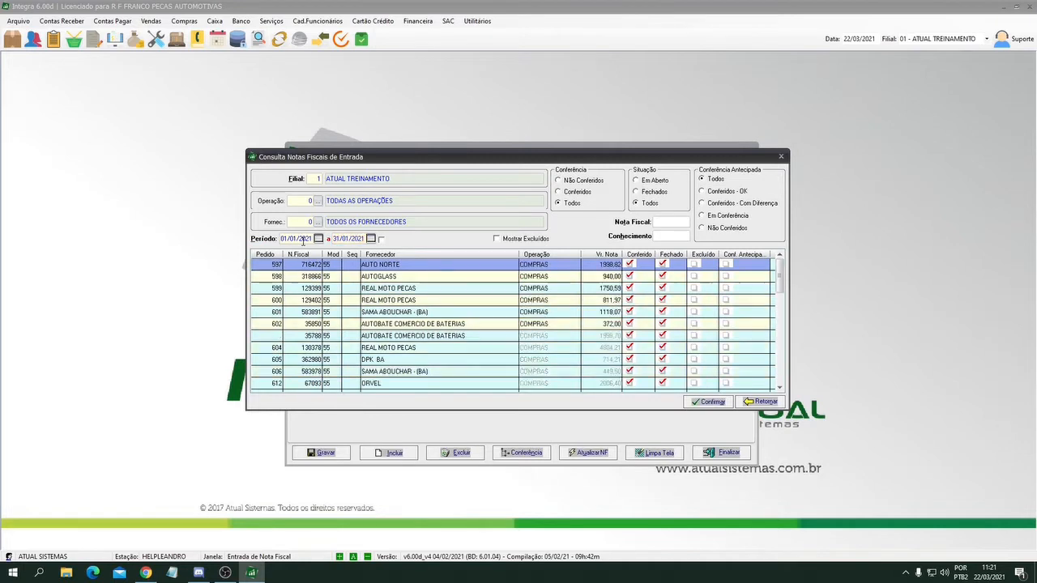
left_click(382, 239)
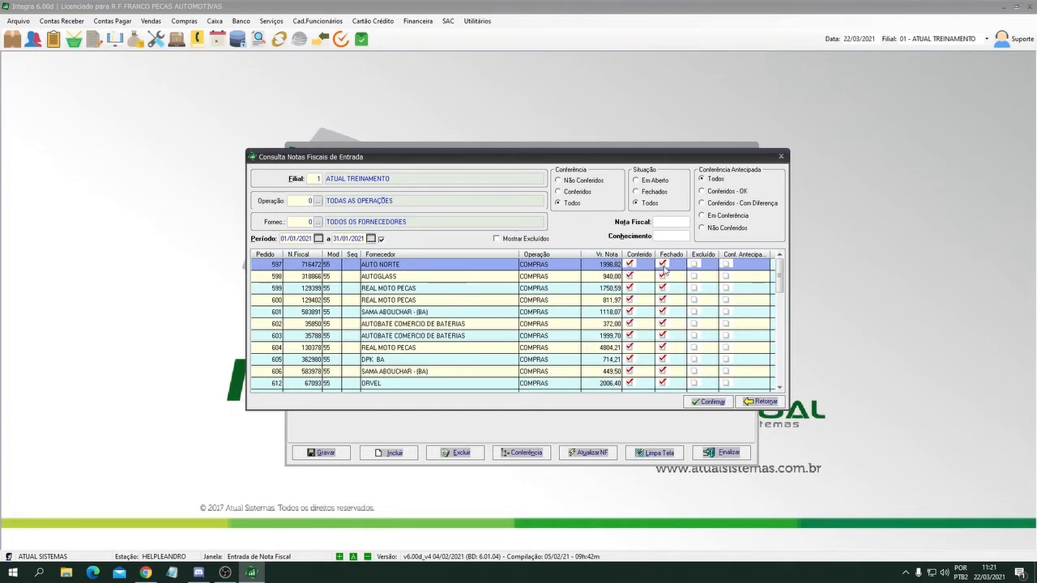
Step: Check the incoming invoices by Não Conferidos, Conferidos and Em Aberto, and close the query and the entry form
left_click(572, 182)
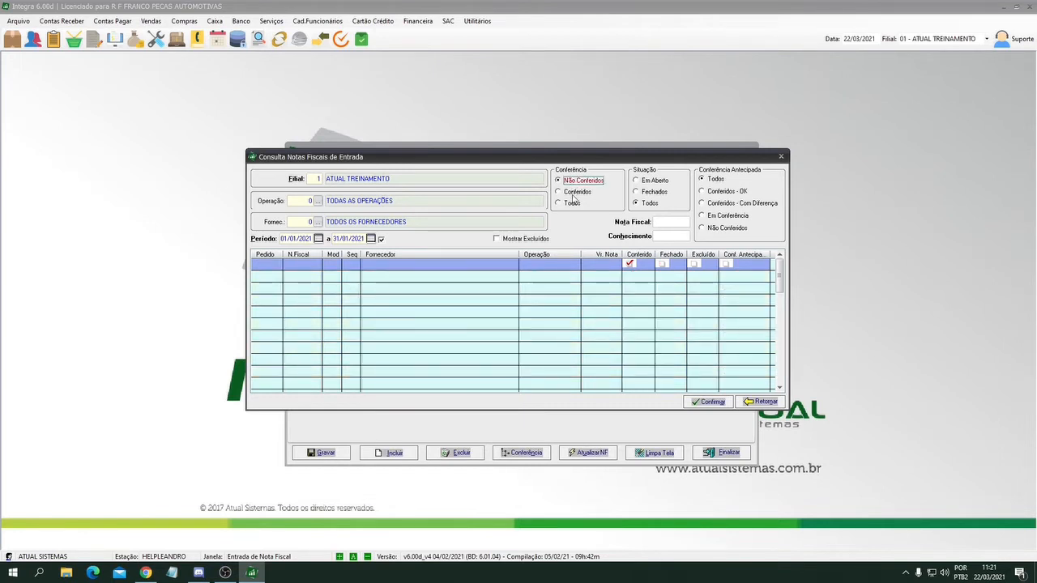
left_click(574, 192)
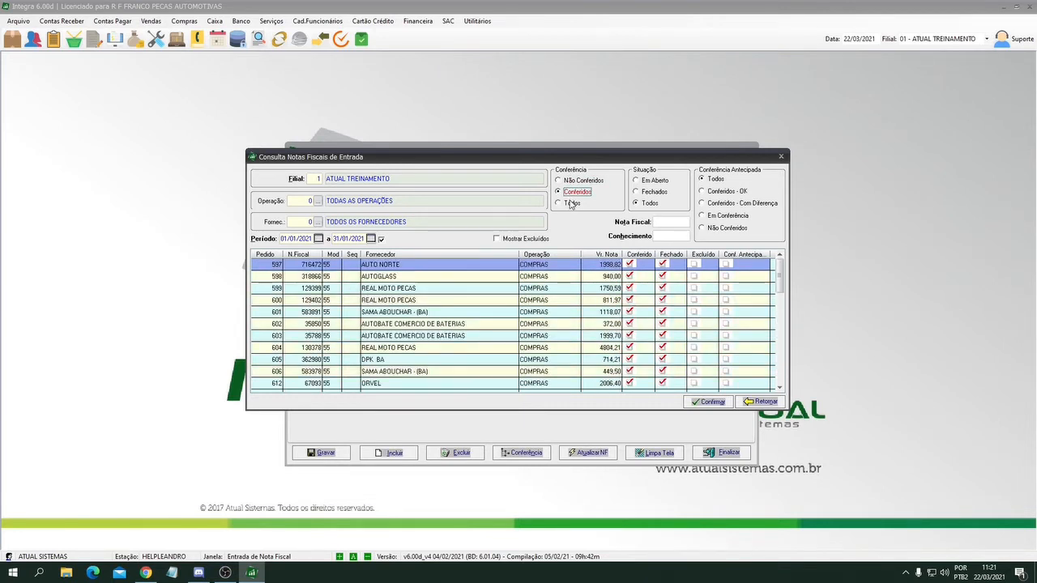
left_click(653, 180)
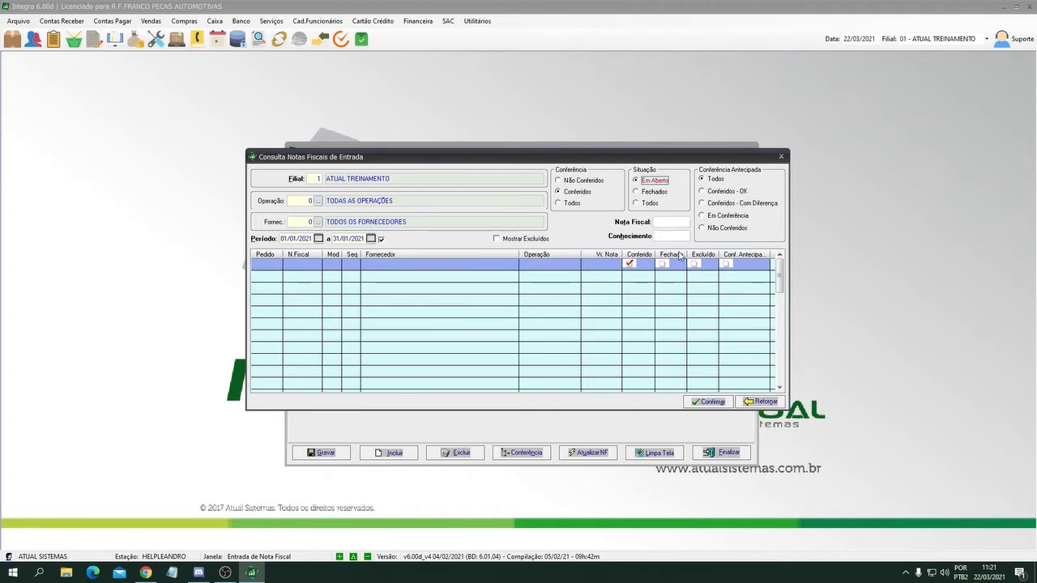
left_click(762, 401)
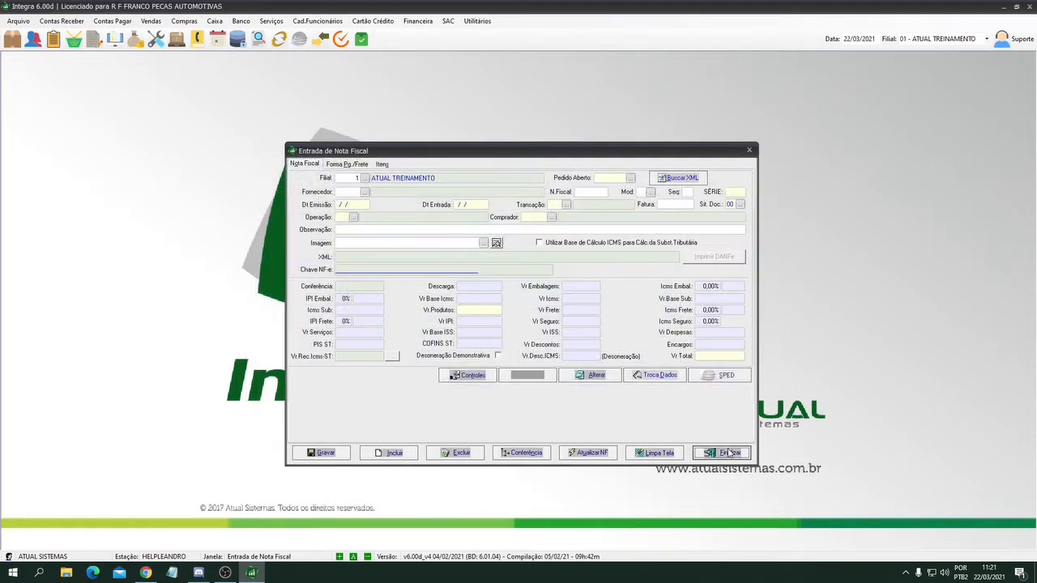
left_click(730, 453)
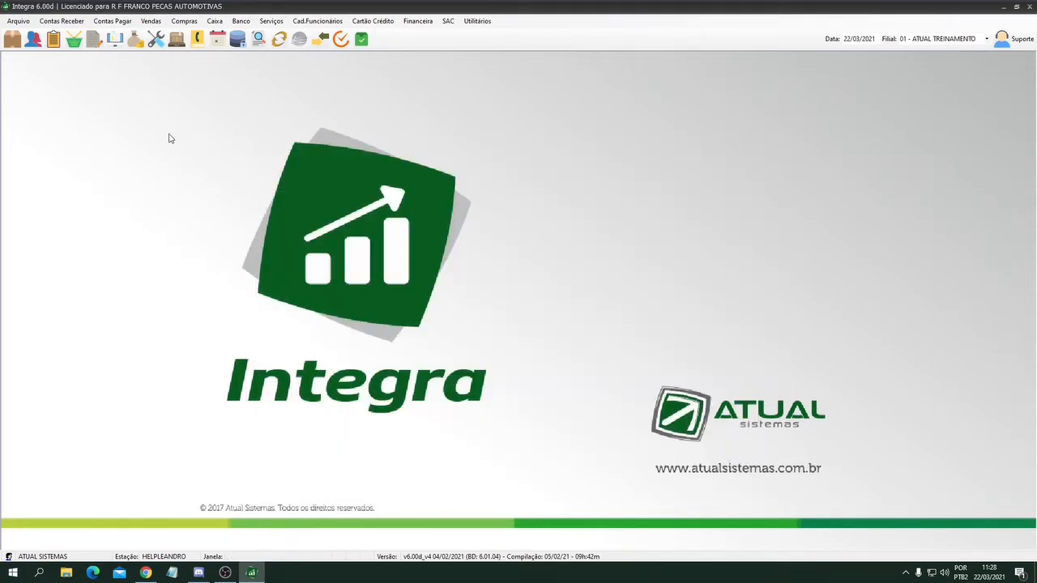
Step: Open Relatório de Notas Fiscais from the sales listings and set its Tipo Conferência to NFCe
left_click(151, 21)
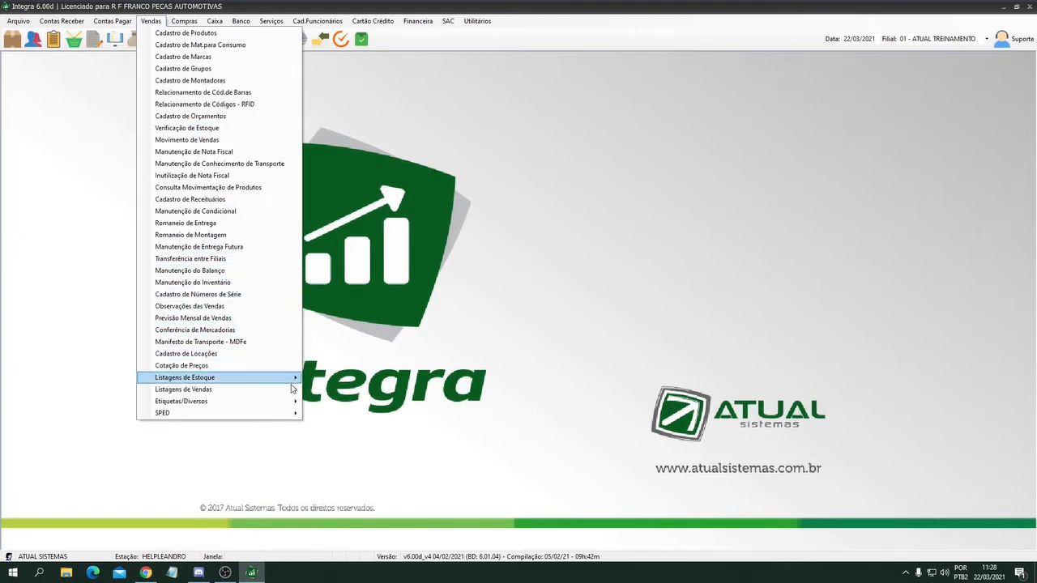
mouse_move(296, 393)
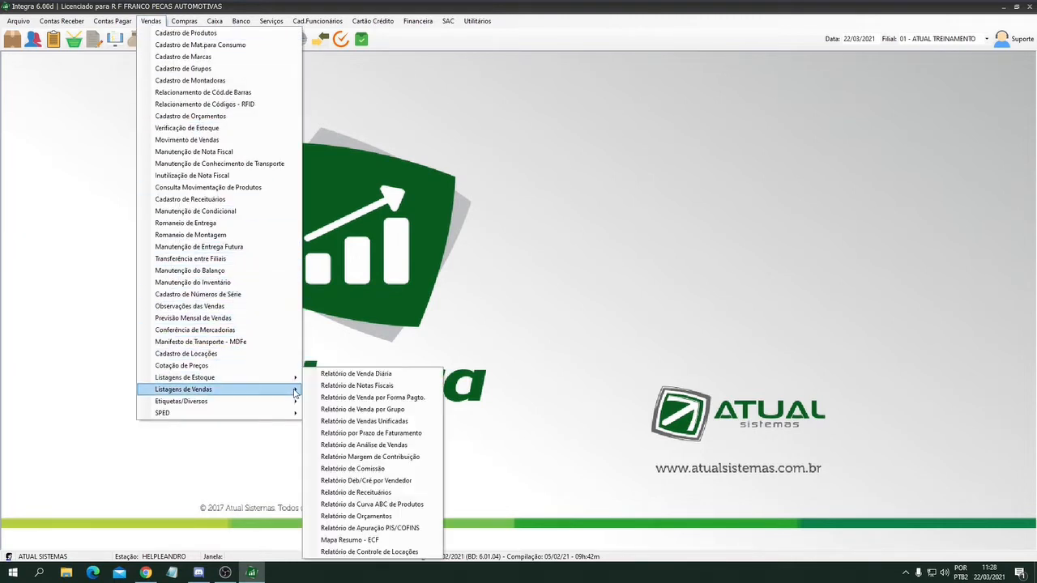
left_click(347, 387)
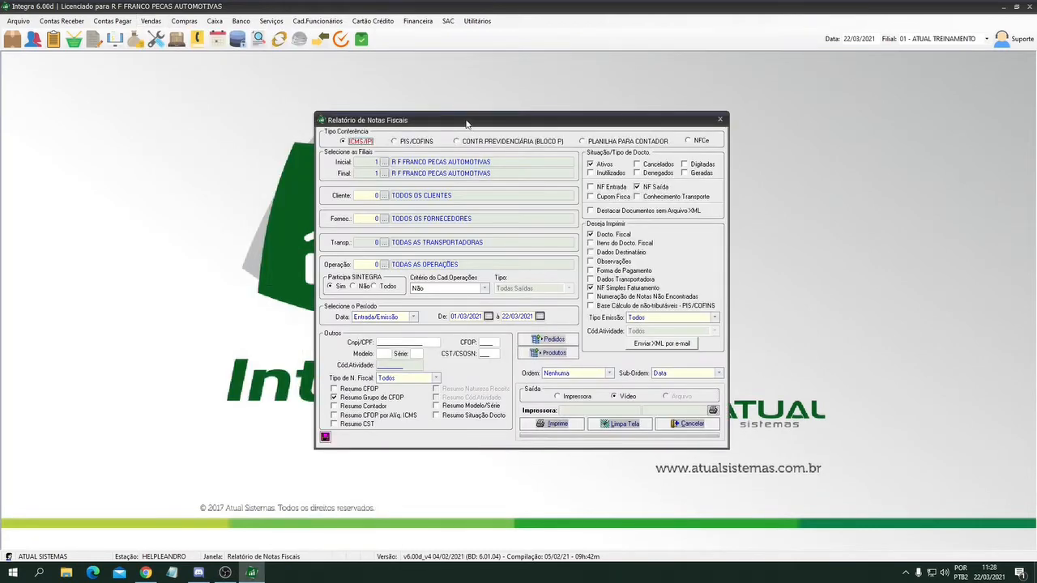
left_click_drag(466, 122, 460, 117)
left_click(693, 142)
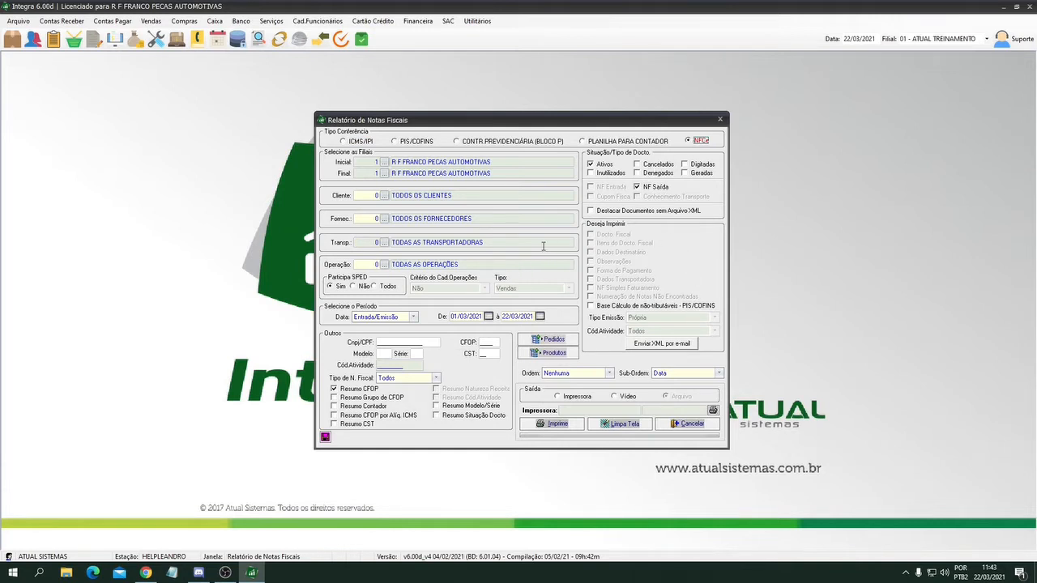
Step: Set the report period to 01/01/2021 through 31/01/2021 and replace Resumo CFOP with Resumo Grupo de CFOP
left_click(463, 316)
type("01/01/20")
key("Tab")
key("Tab")
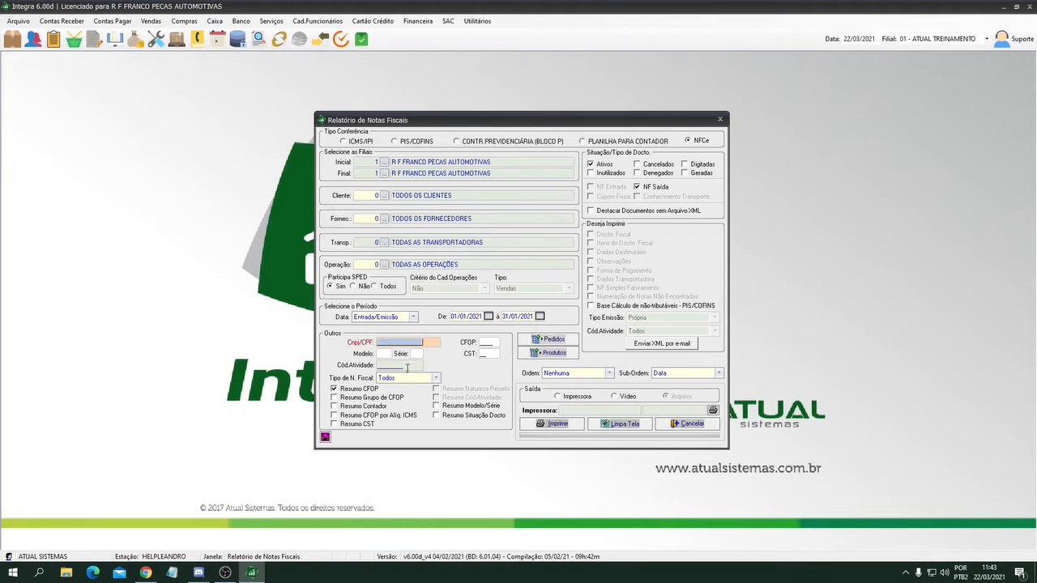
left_click(354, 390)
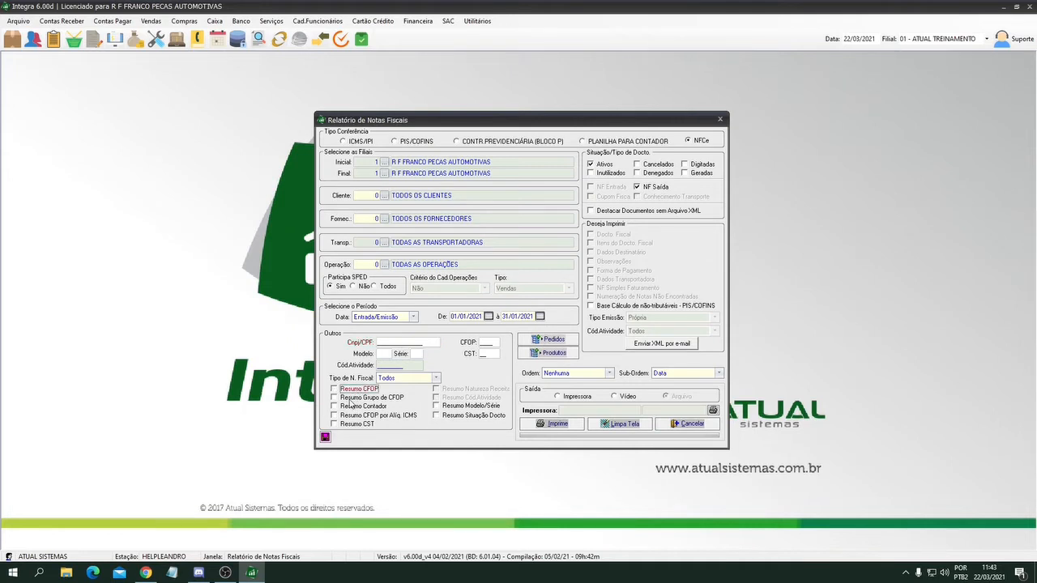
left_click(349, 400)
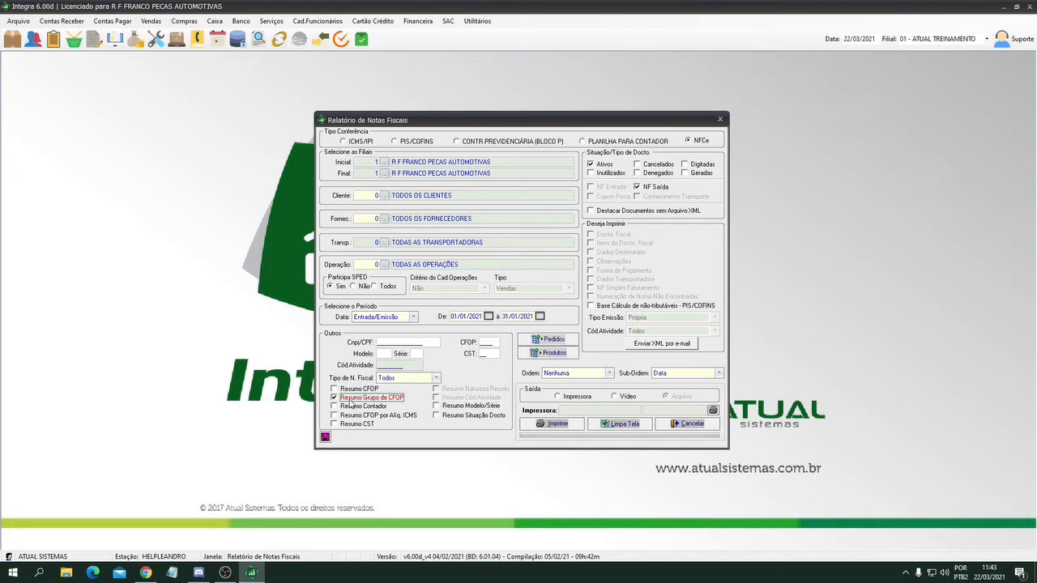
Step: Generate the NFCe report, go to its last page and start exporting all pages to a PDF disk file
left_click(541, 424)
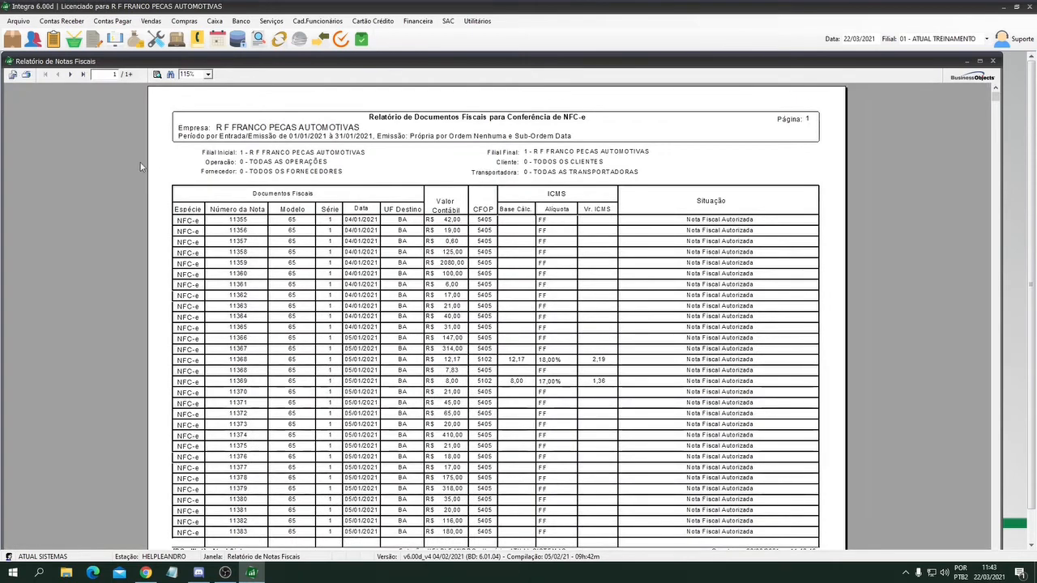
left_click(82, 76)
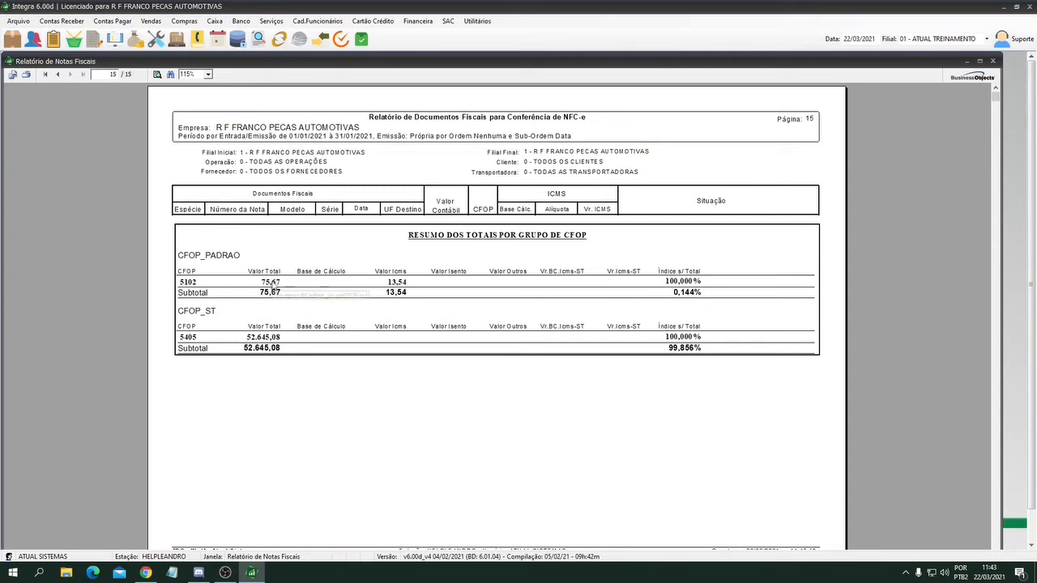
left_click(12, 74)
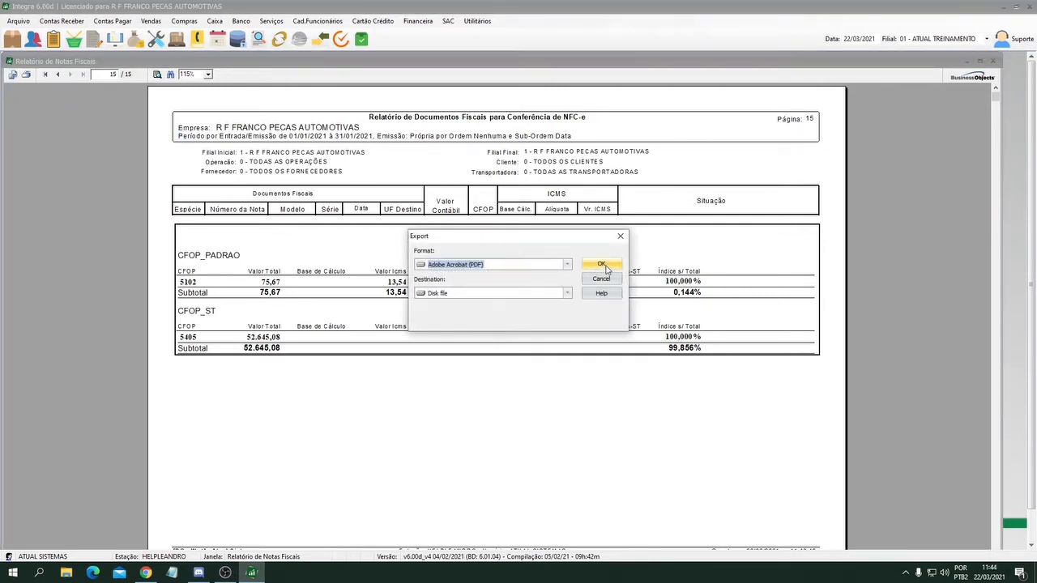
left_click(603, 266)
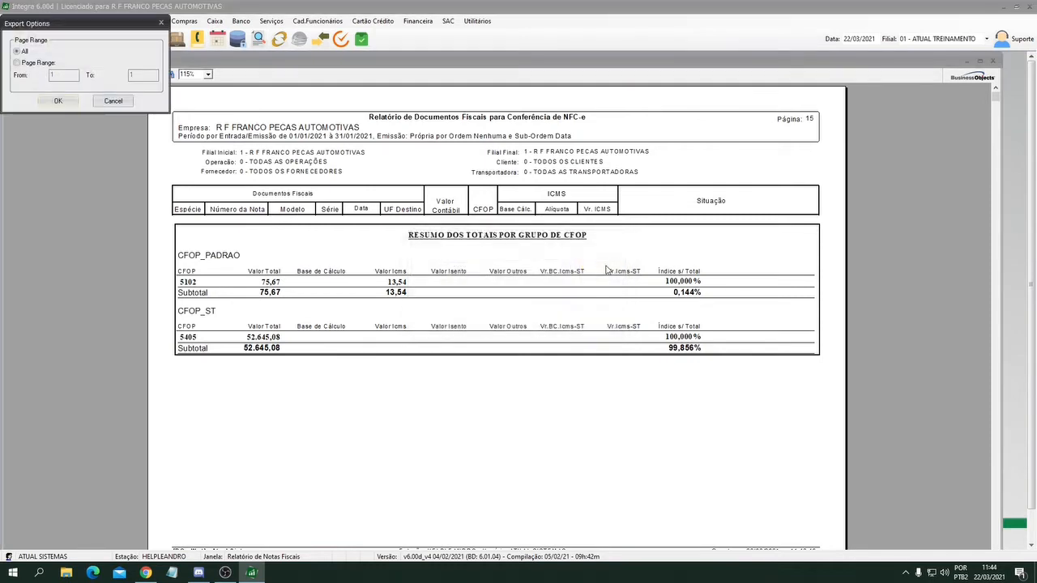
left_click(58, 101)
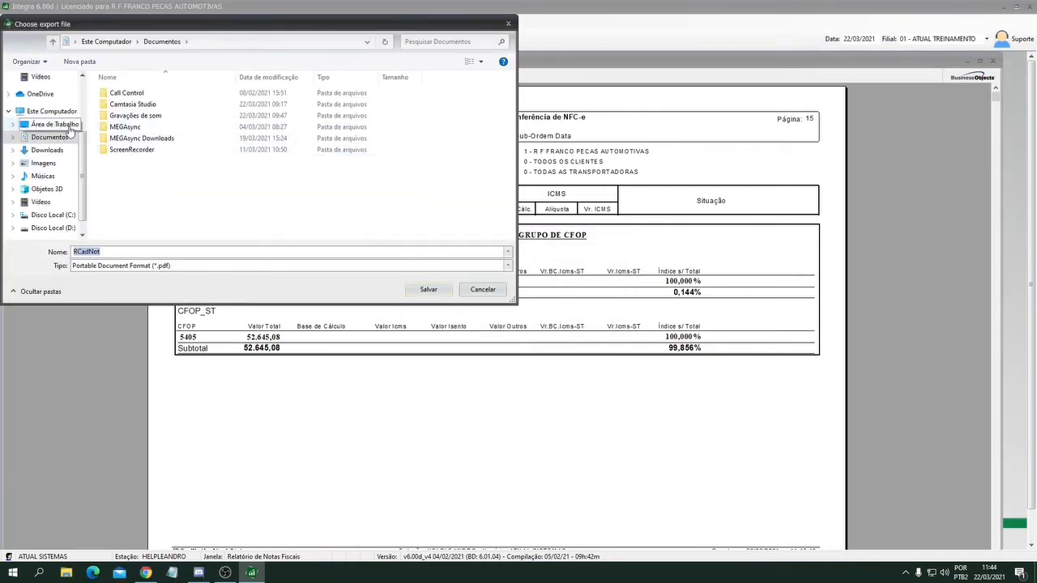
Step: Save the PDF as "vendas nfce 01-2021 autorizadas" in the desktop folder Arquivos Fiscais, subfolder 01-2021
left_click(69, 127)
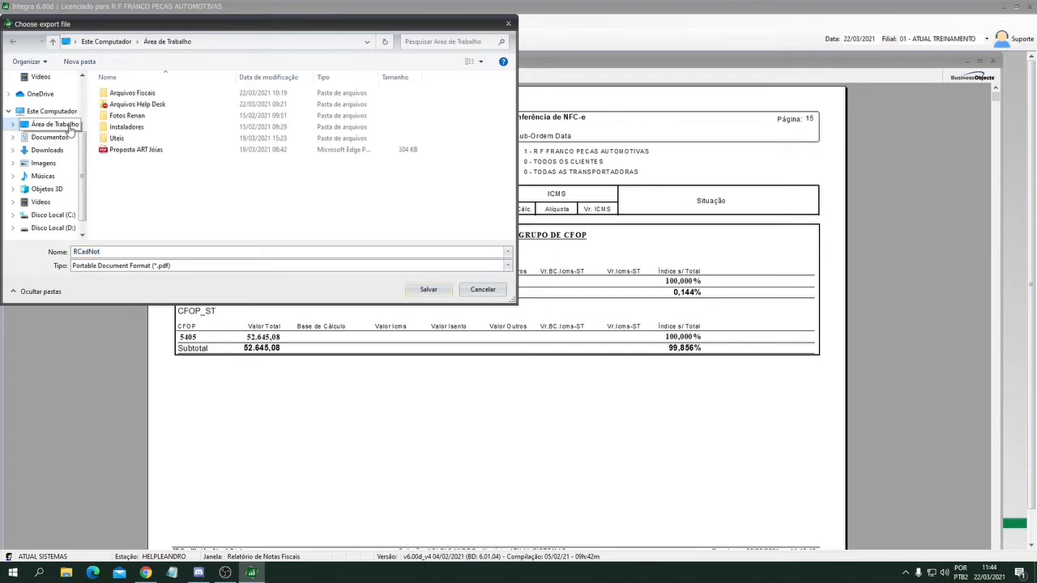
double_click(132, 93)
double_click(137, 94)
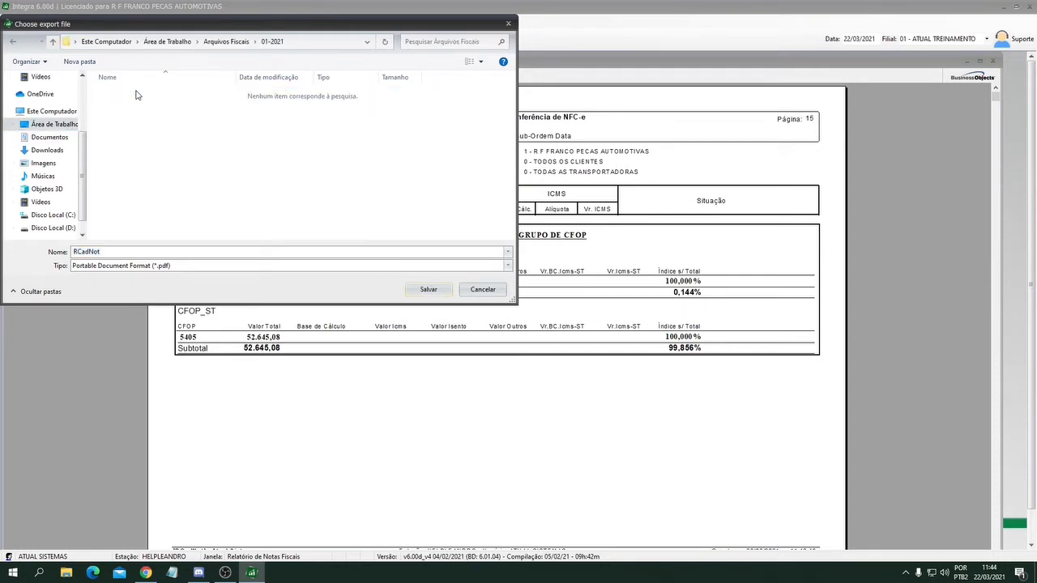
left_click(123, 252)
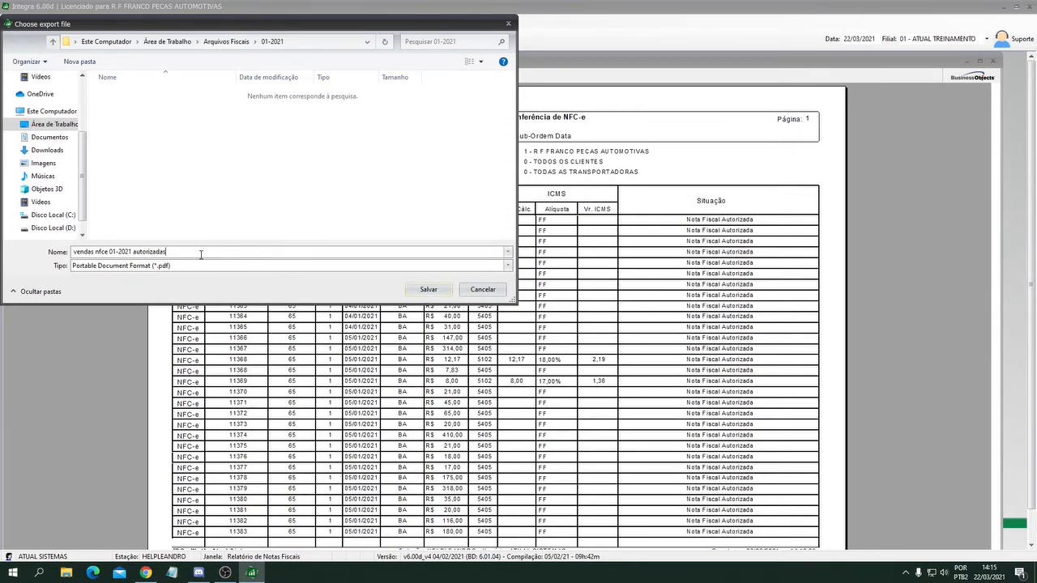
left_click(421, 290)
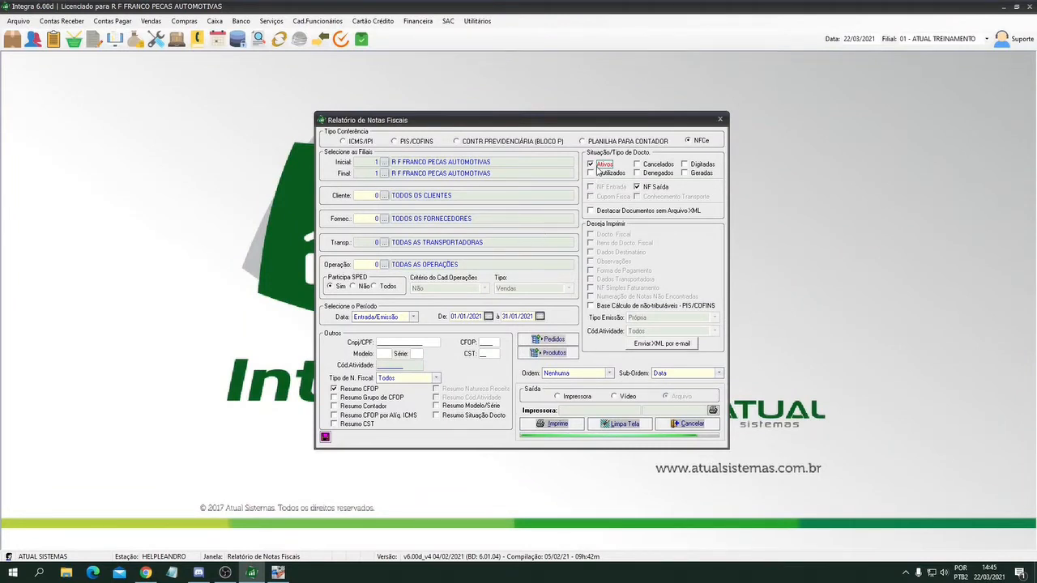
Step: Generate the NFCe report for Cancelados and Inutilizados instead of Ativos
left_click(638, 165)
left_click(606, 175)
left_click(550, 426)
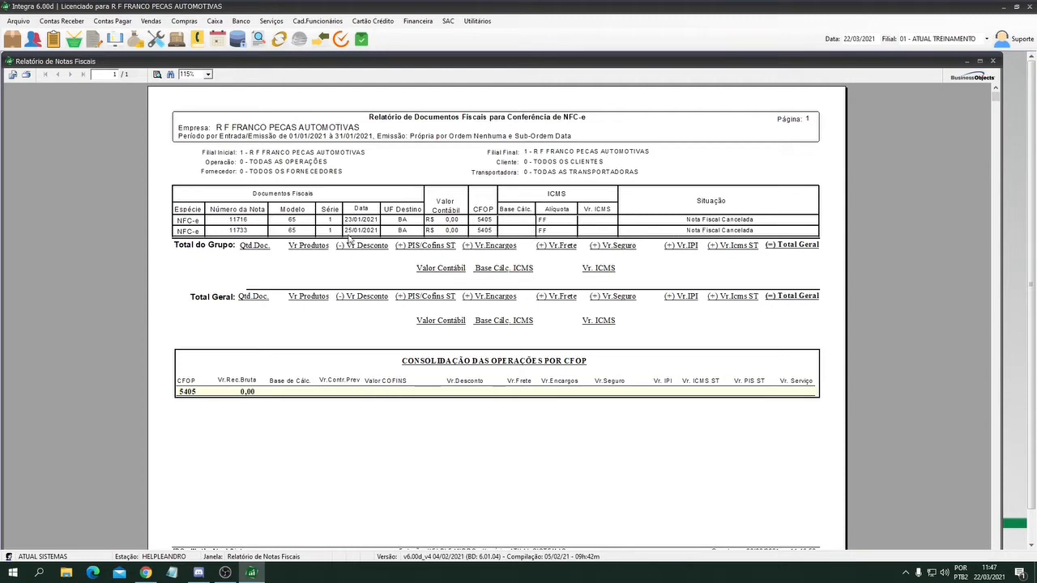
Step: Export all pages of the cancelled NFCe report to PDF as "vendas nfce 01-2021 canceladas" and close the report preview
left_click(13, 74)
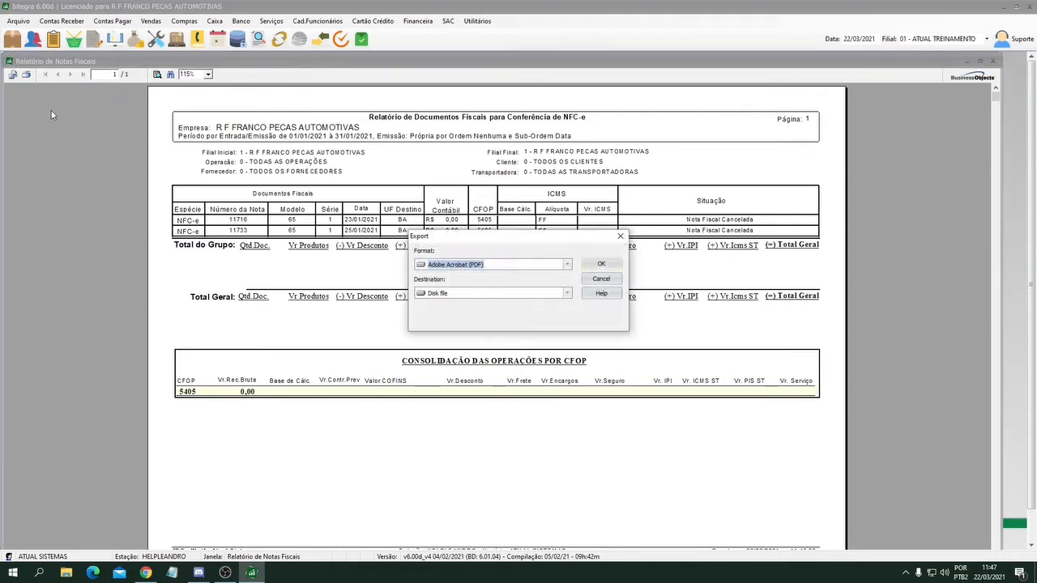
left_click(601, 265)
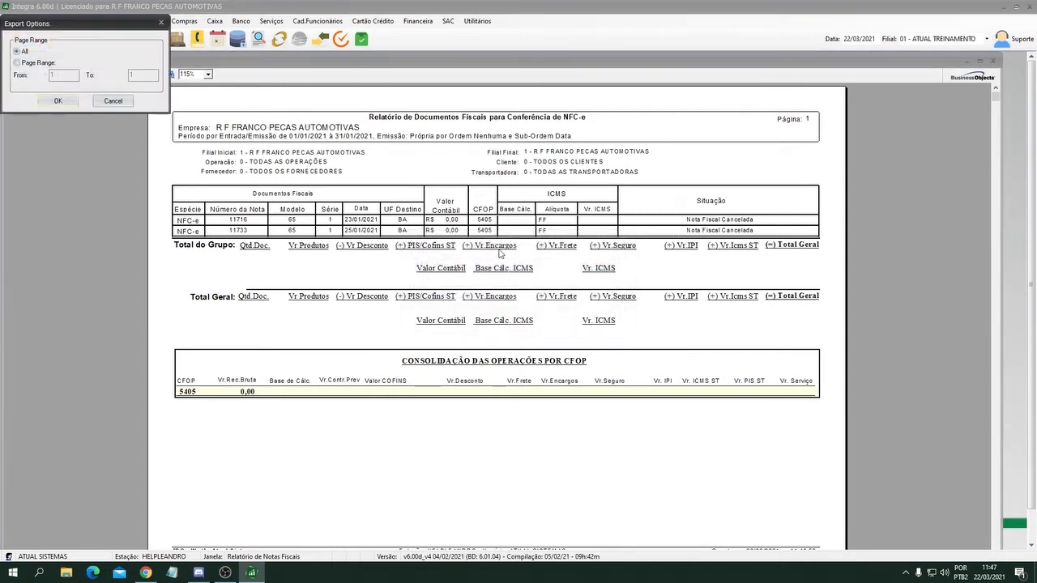
left_click(58, 100)
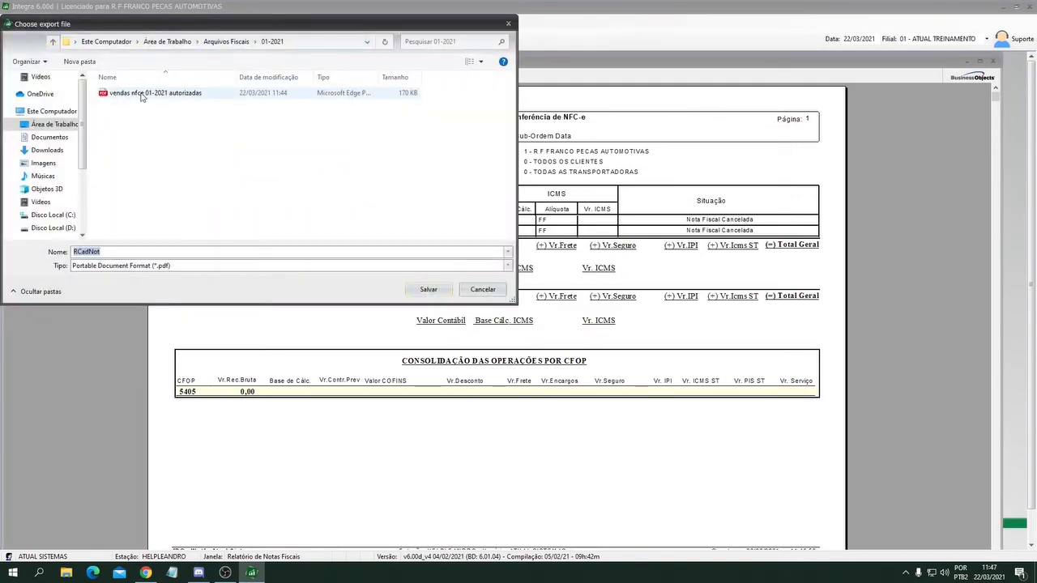
left_click(142, 95)
left_click(135, 253)
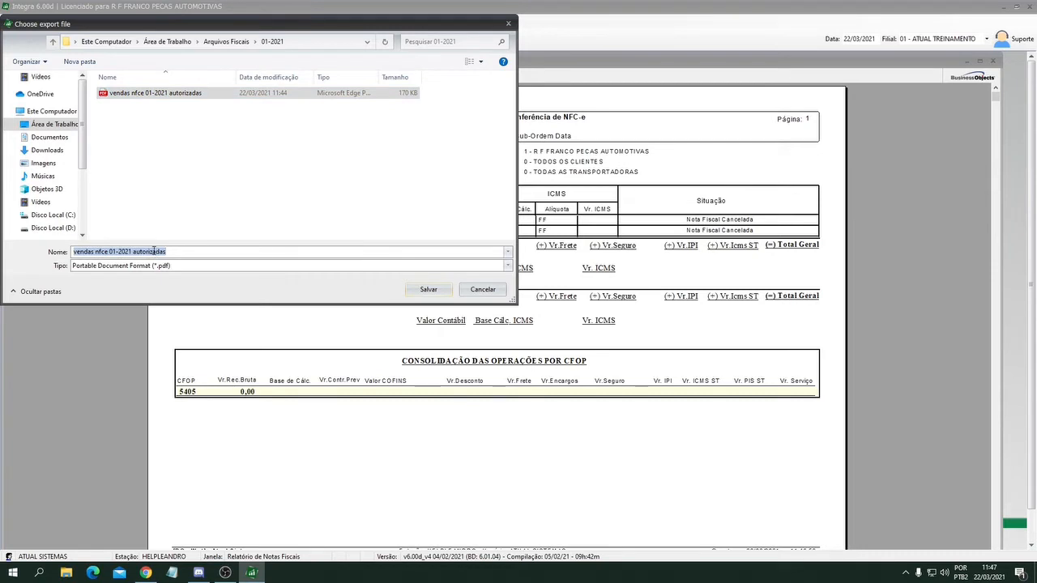
left_click_drag(135, 253, 185, 253)
key("BackSpace")
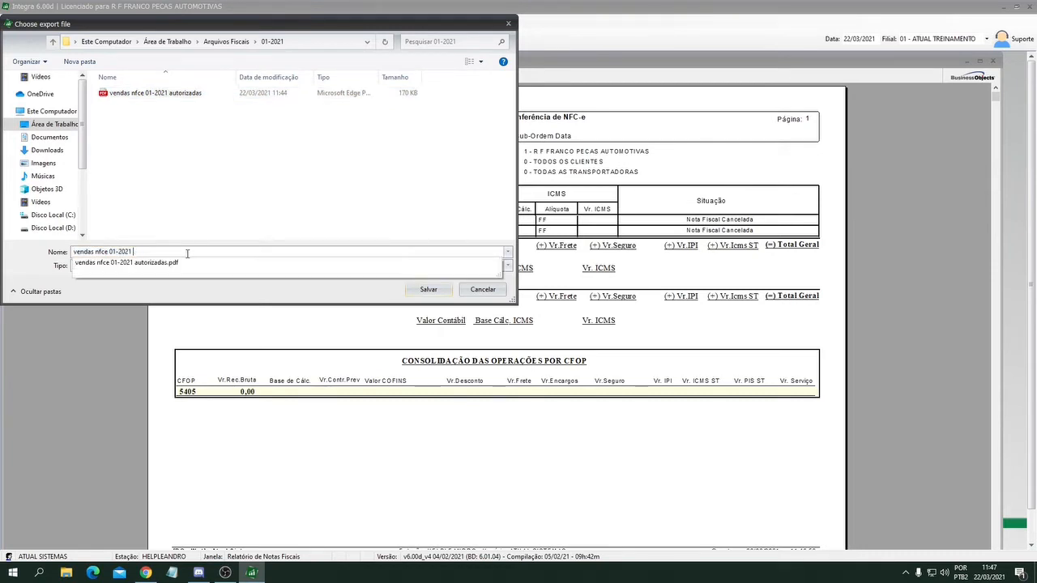
type("canceladas")
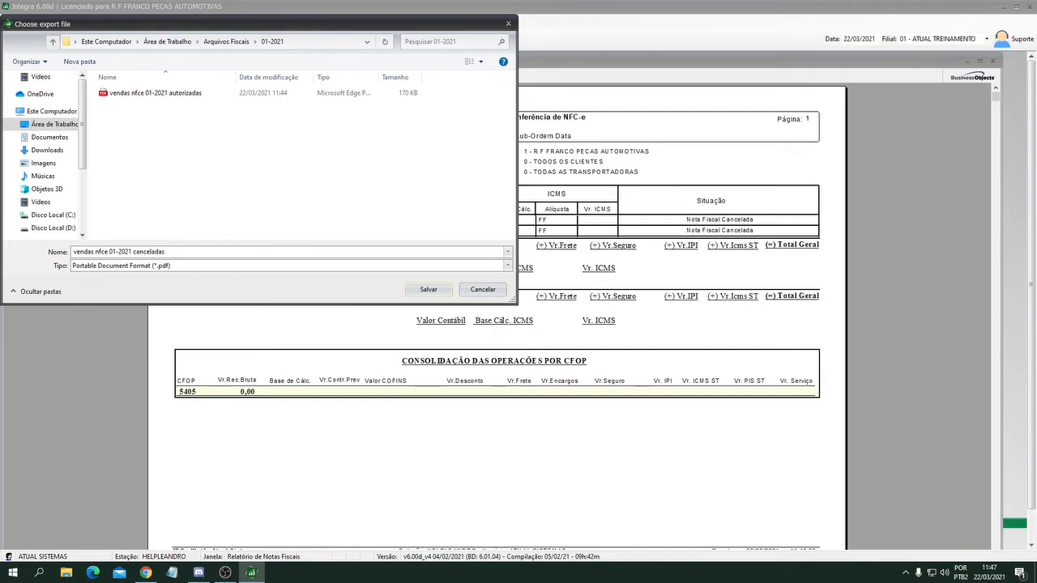
left_click(442, 290)
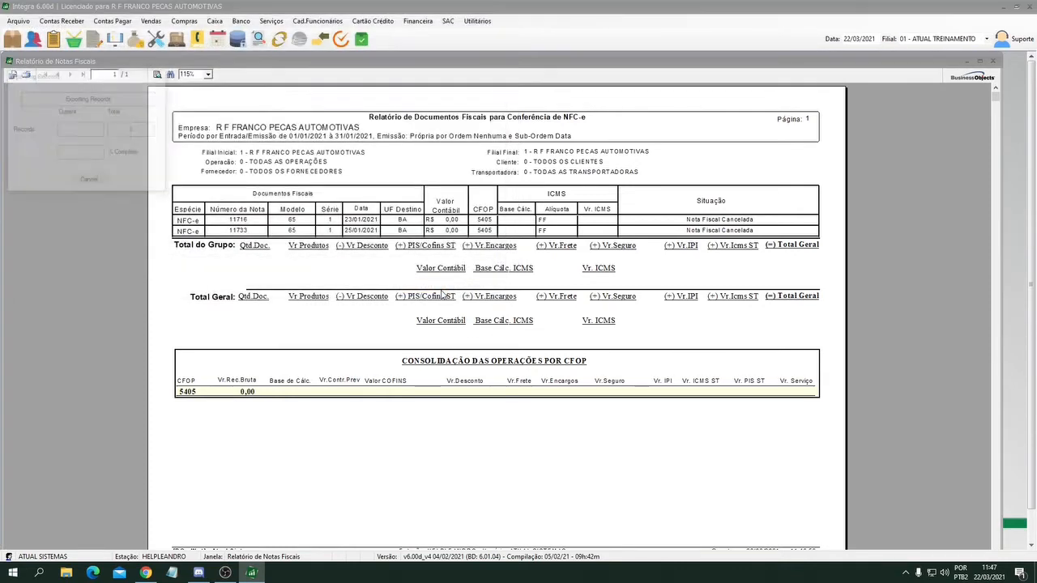
left_click(993, 61)
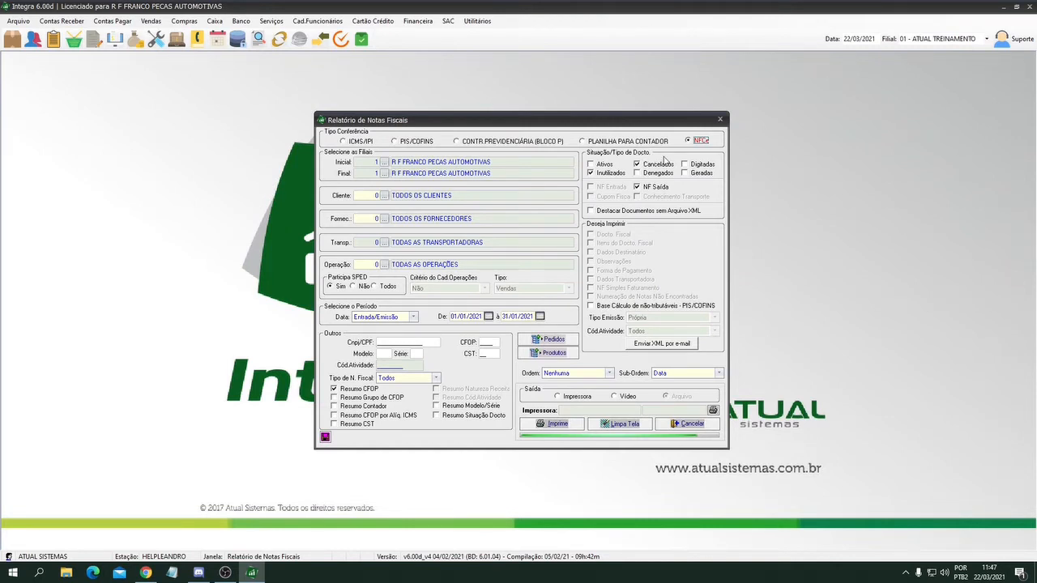
Step: Set Tipo Conferência to ICMS/IPI and limit the document filters to Ativos and NF Saída
left_click(345, 141)
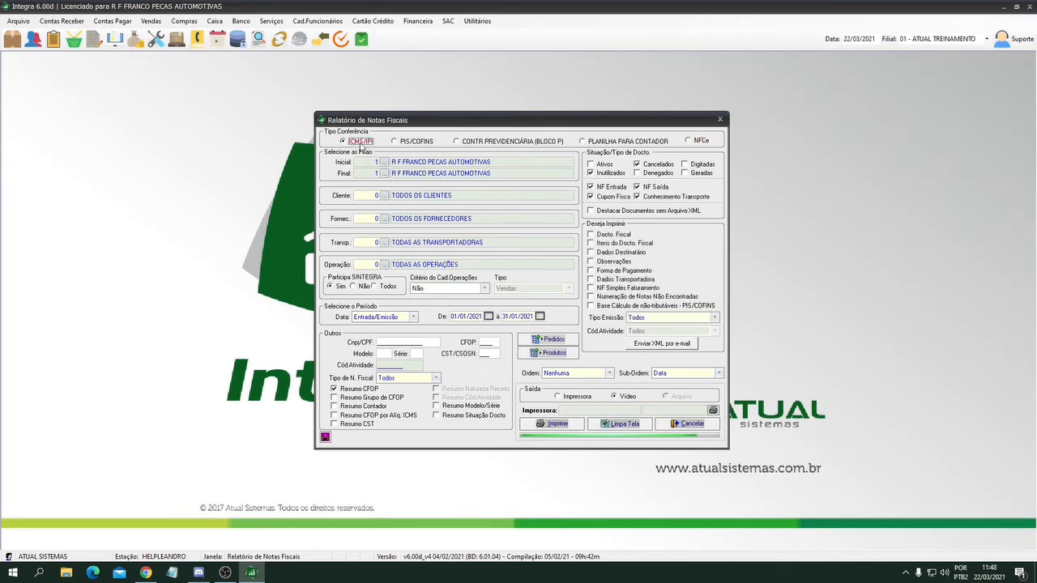
left_click(598, 166)
left_click(593, 173)
left_click(637, 165)
left_click(601, 188)
left_click(603, 196)
left_click(639, 199)
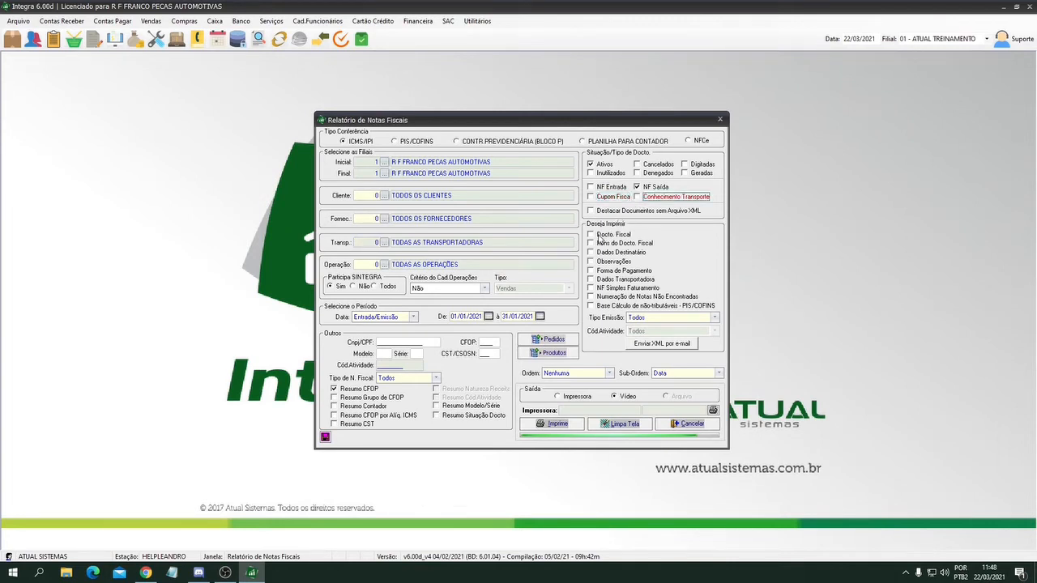
Step: Include Docto. Fiscal in the printout, set Modelo to 55 and generate the ICMS/IPI report
left_click(599, 237)
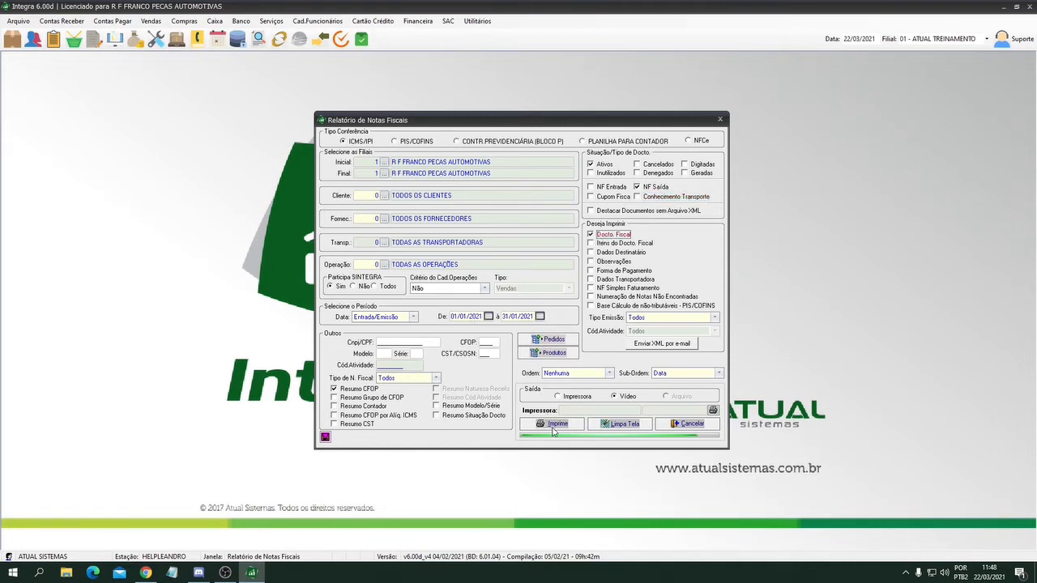
left_click(383, 355)
left_click(550, 424)
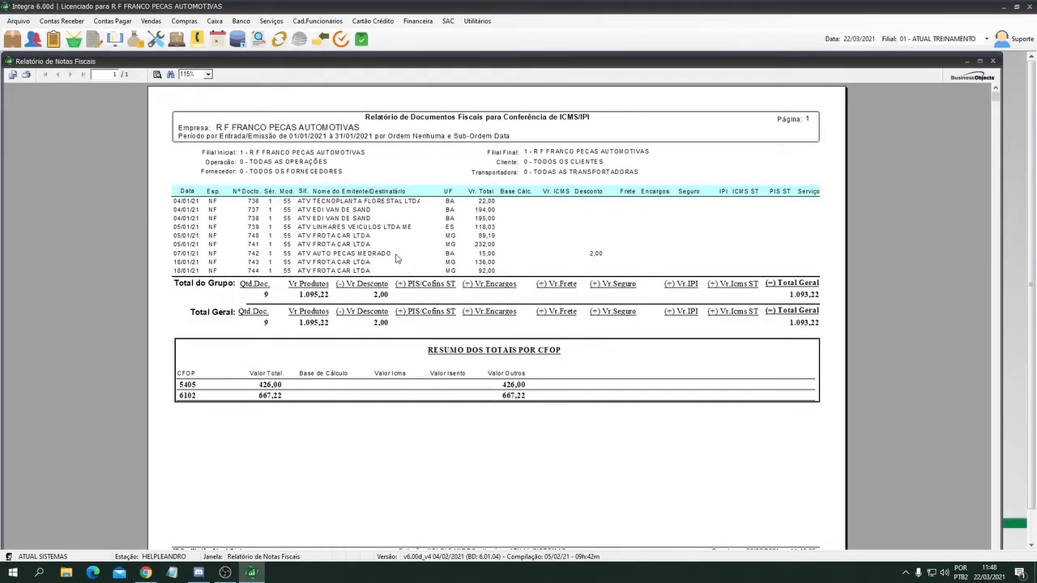
Step: Export all pages of the active NFe report to PDF as "vendas nfe 01-2021 autorizadas" and close the report preview
left_click(14, 75)
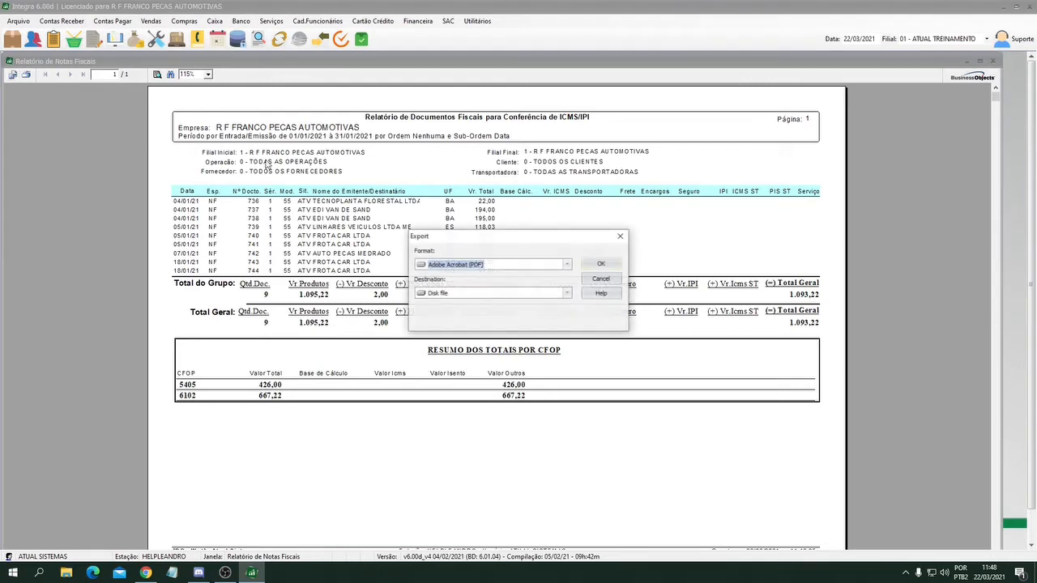
left_click(601, 264)
left_click(55, 102)
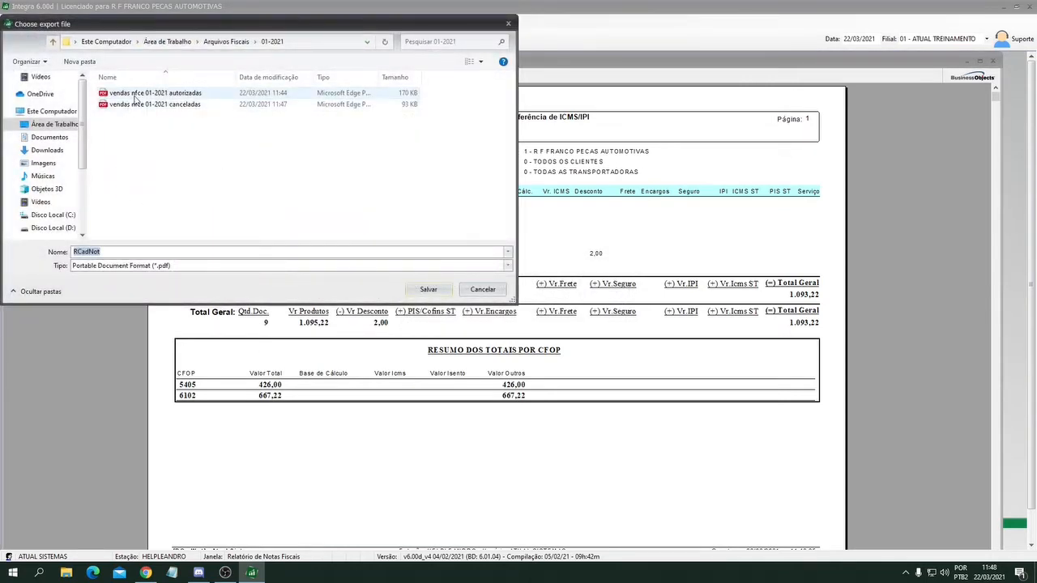
left_click(134, 95)
left_click(109, 253)
left_click(103, 253)
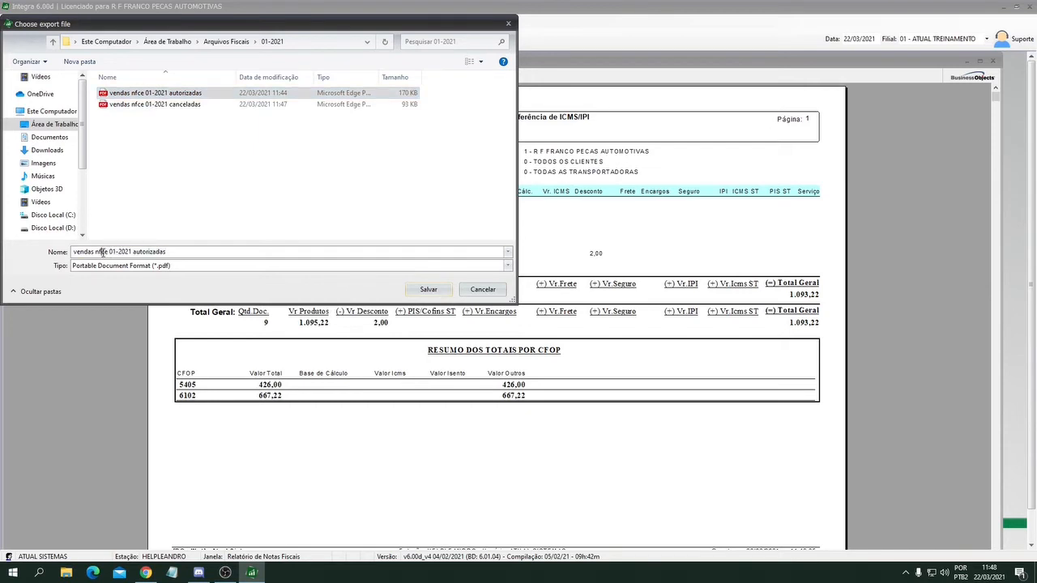
key("BackSpace")
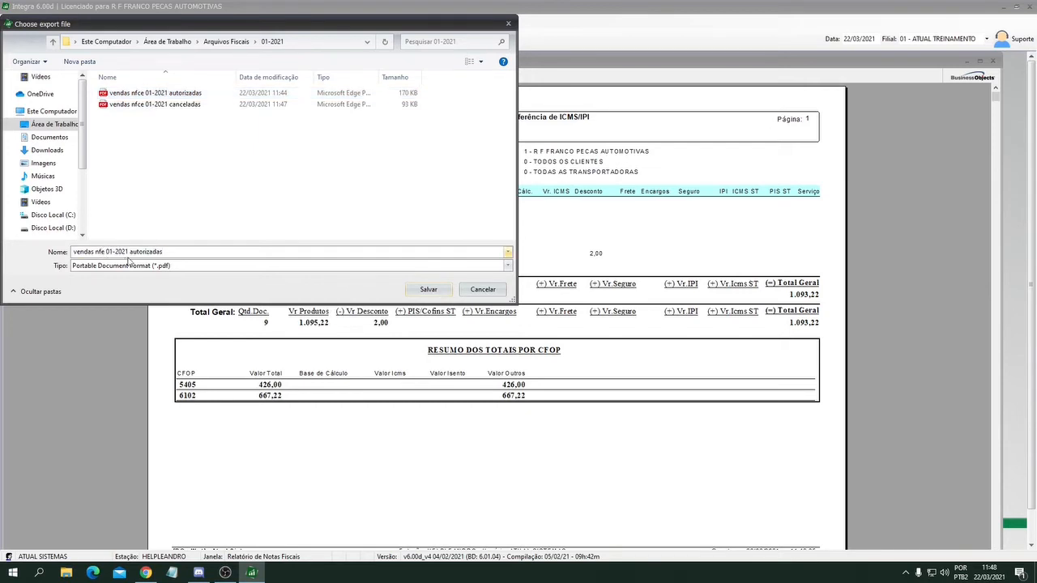
left_click(429, 290)
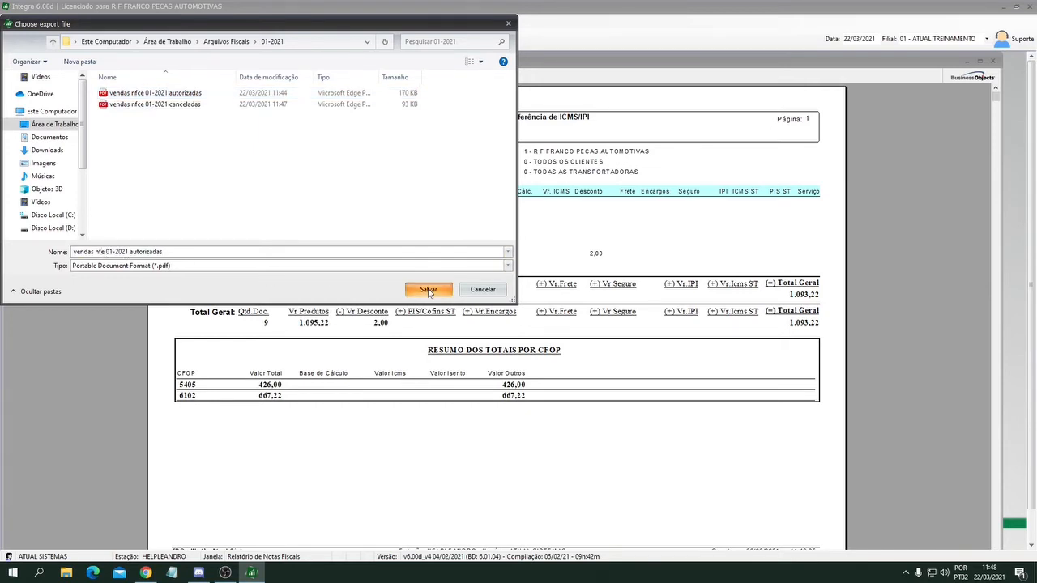
left_click(992, 61)
Step: Generate the model 55 ICMS/IPI report for Cancelados and Inutilizados instead of Ativos
left_click(606, 166)
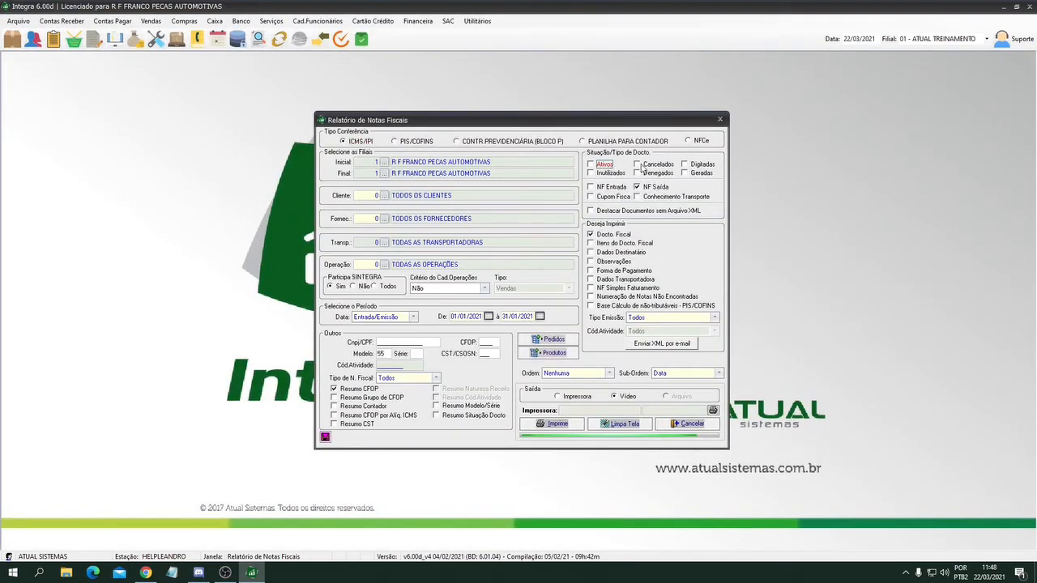
left_click(640, 165)
left_click(609, 175)
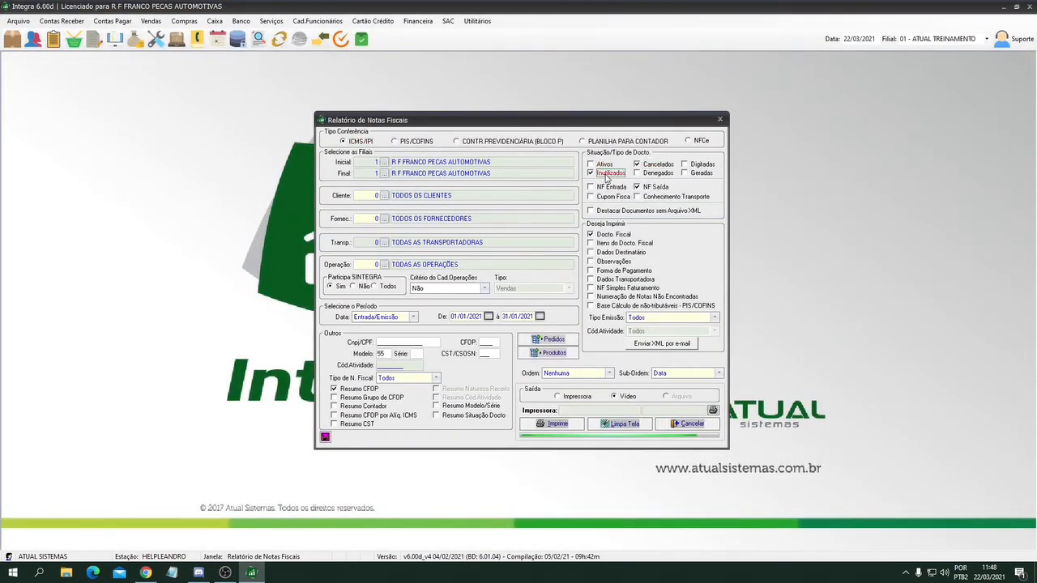
left_click(544, 424)
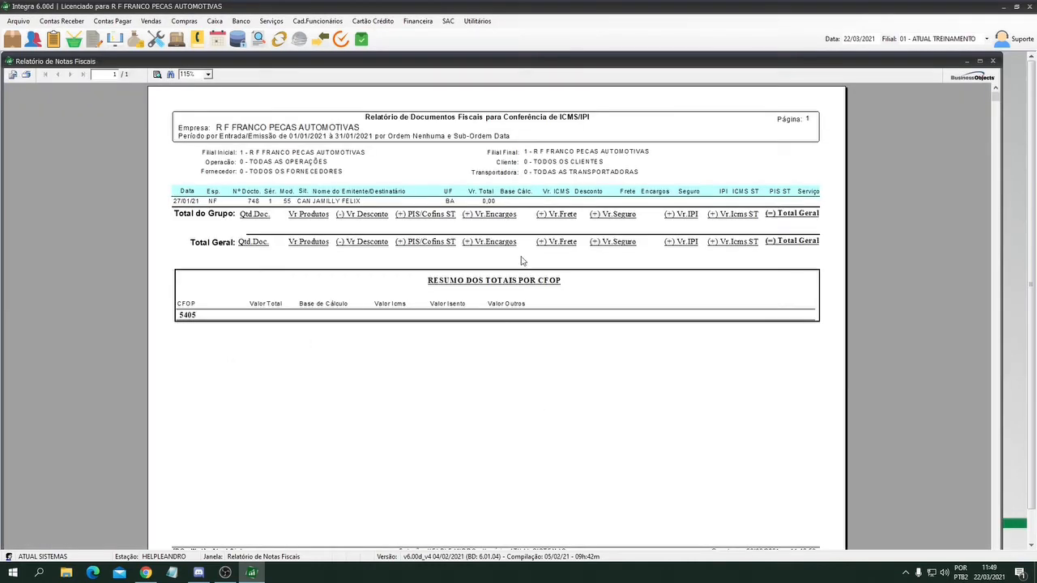
Step: Export all pages of the cancelled NFe report to PDF as "vendas nfe 01-2021 canceladas" and close the report preview
left_click(12, 73)
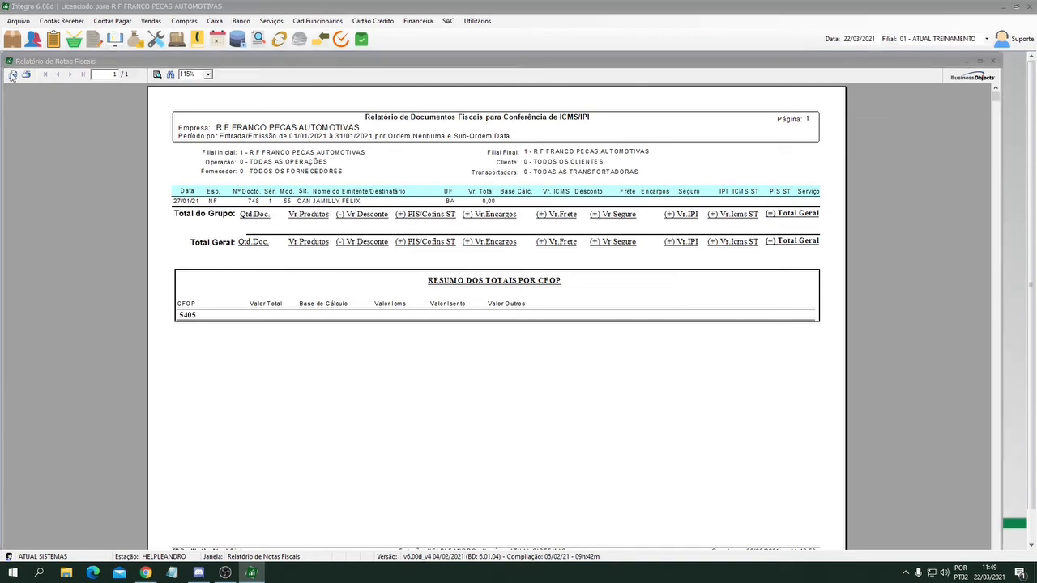
left_click(601, 263)
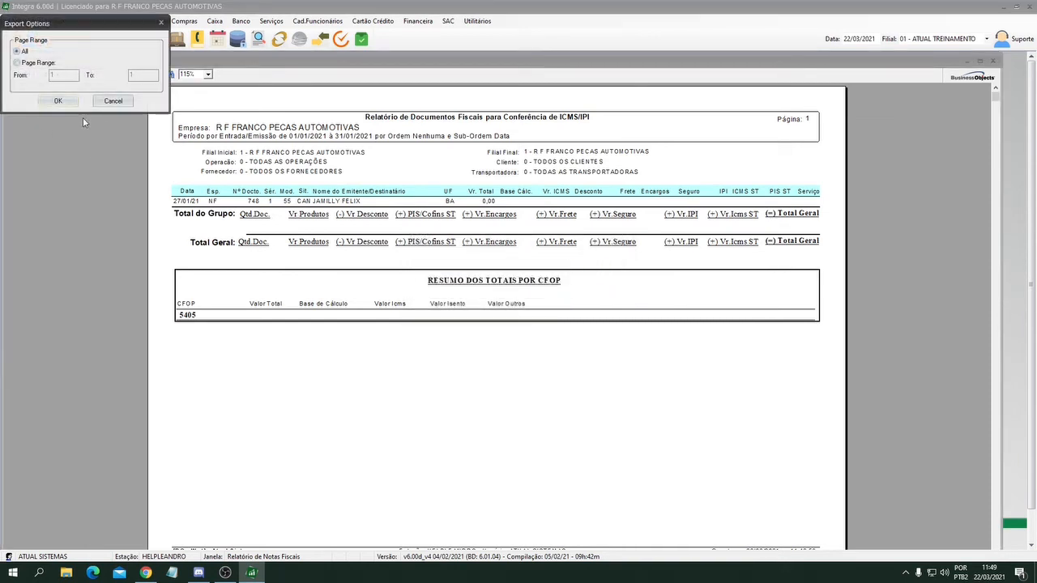
left_click(53, 100)
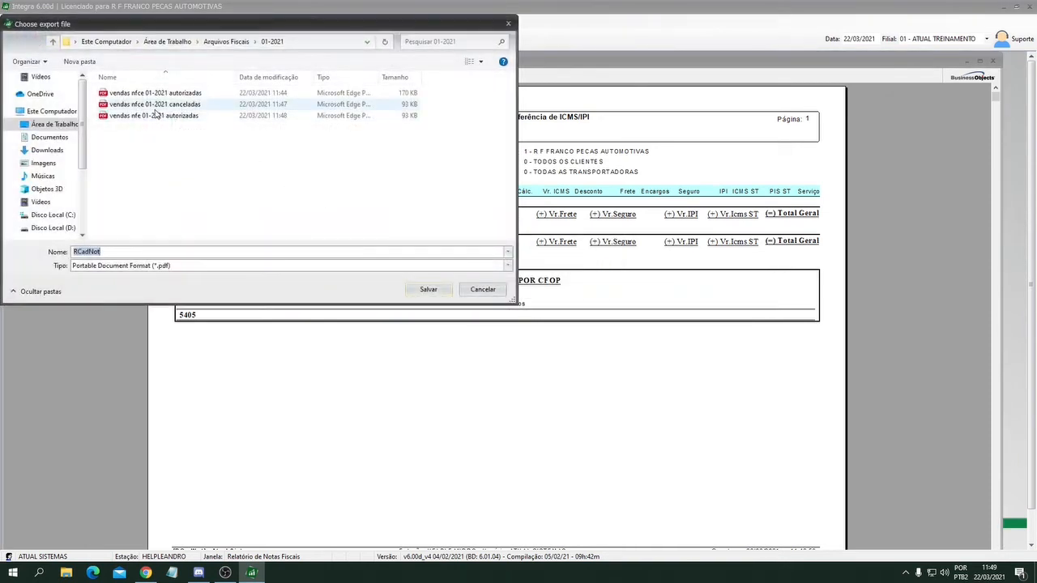
left_click(145, 116)
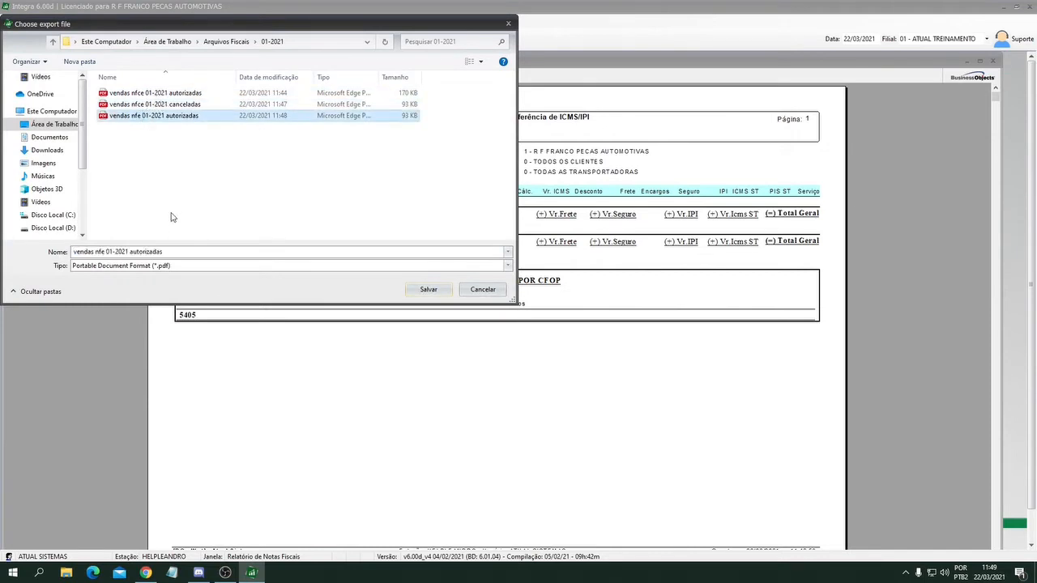
left_click(179, 252)
key("BackSpace")
key("BackSpace")
key("BackSpace")
key("BackSpace")
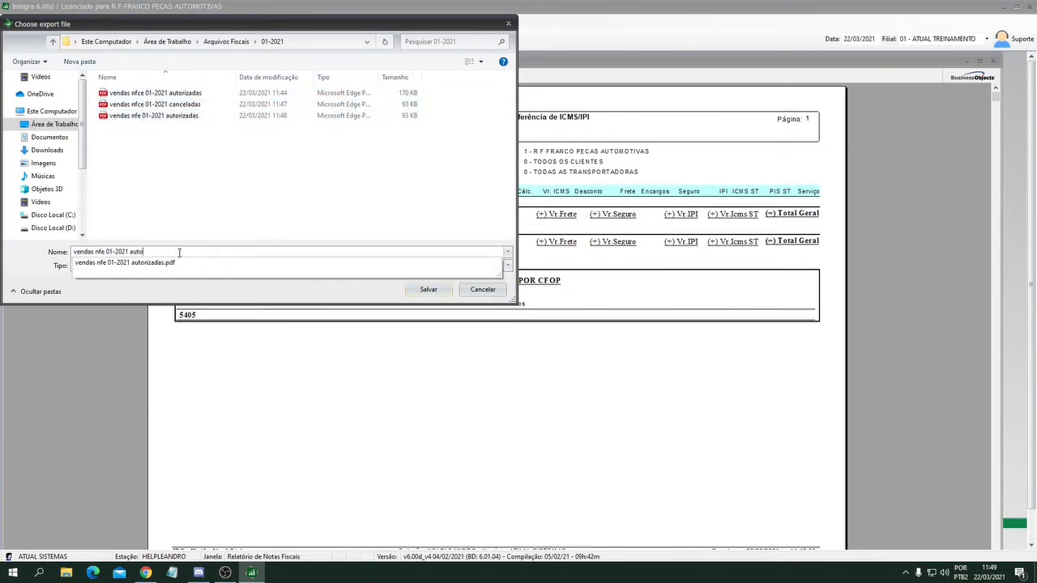
type("canceladas")
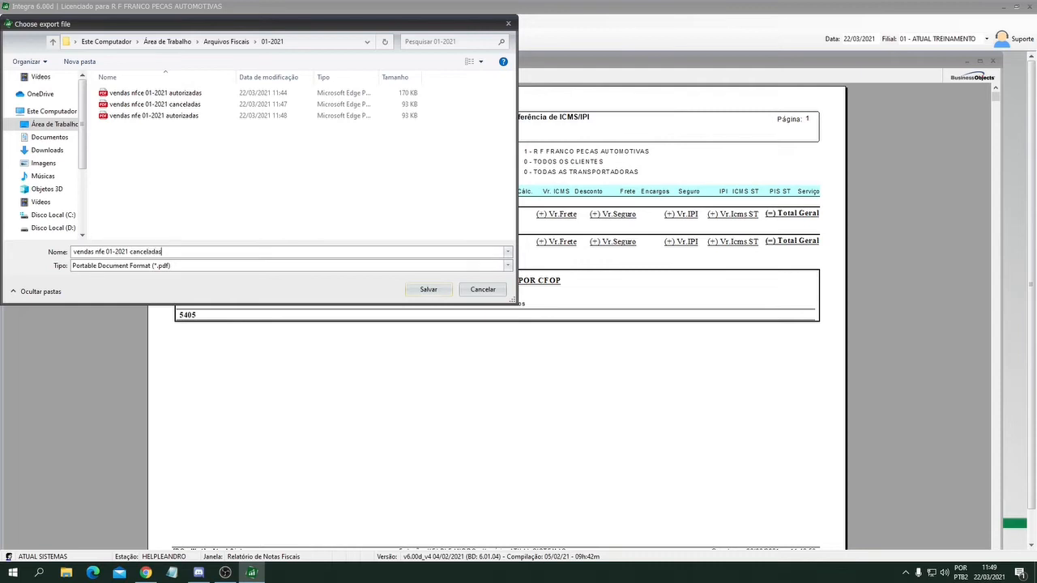
key("Return")
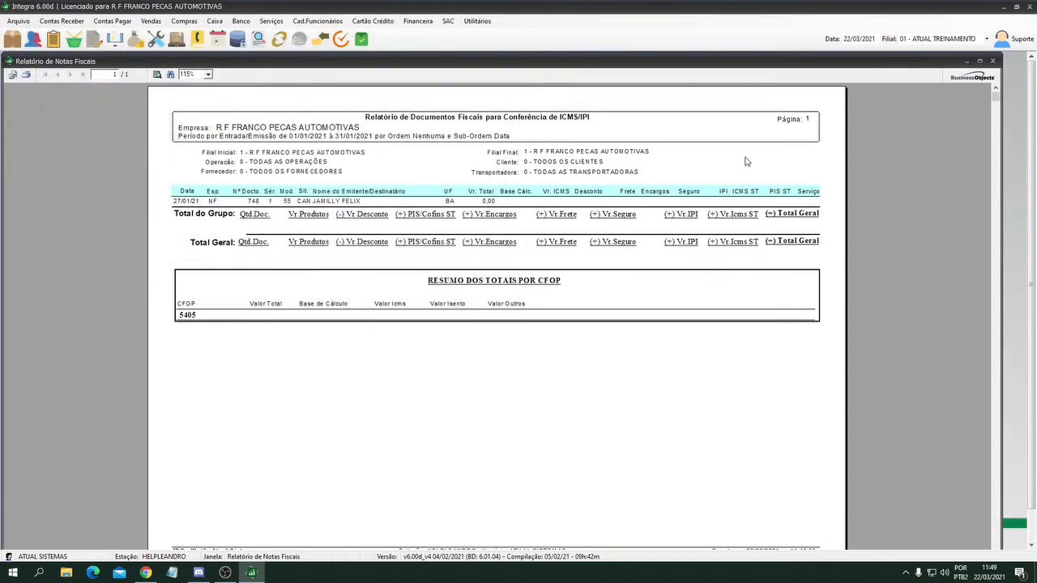
left_click(992, 62)
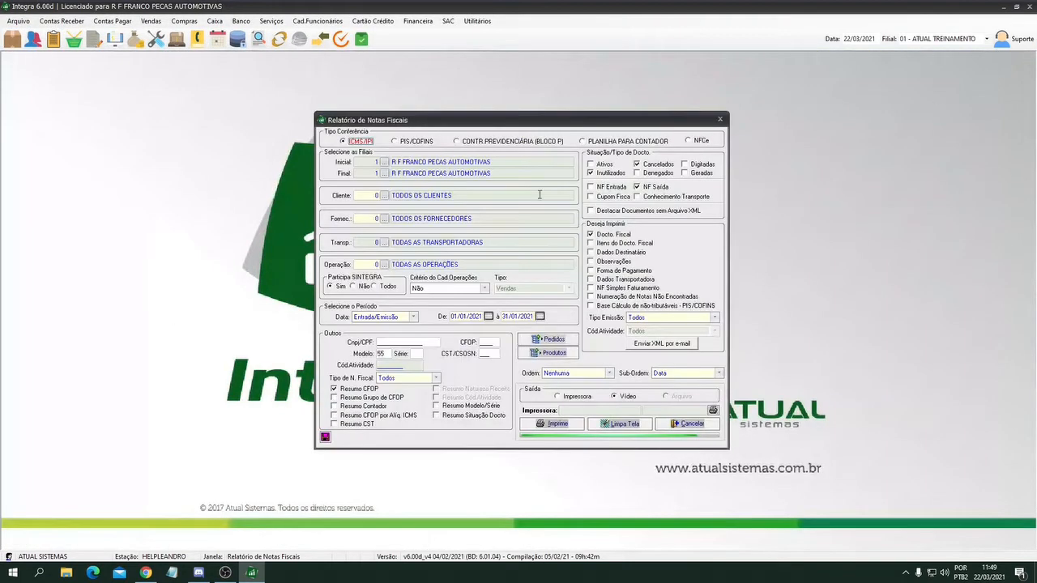
Step: Limit the document filters to Ativos, NF Entrada and Conhecimento Transporte, clear Modelo and generate the ICMS/IPI report
left_click(591, 173)
left_click(591, 174)
left_click(637, 164)
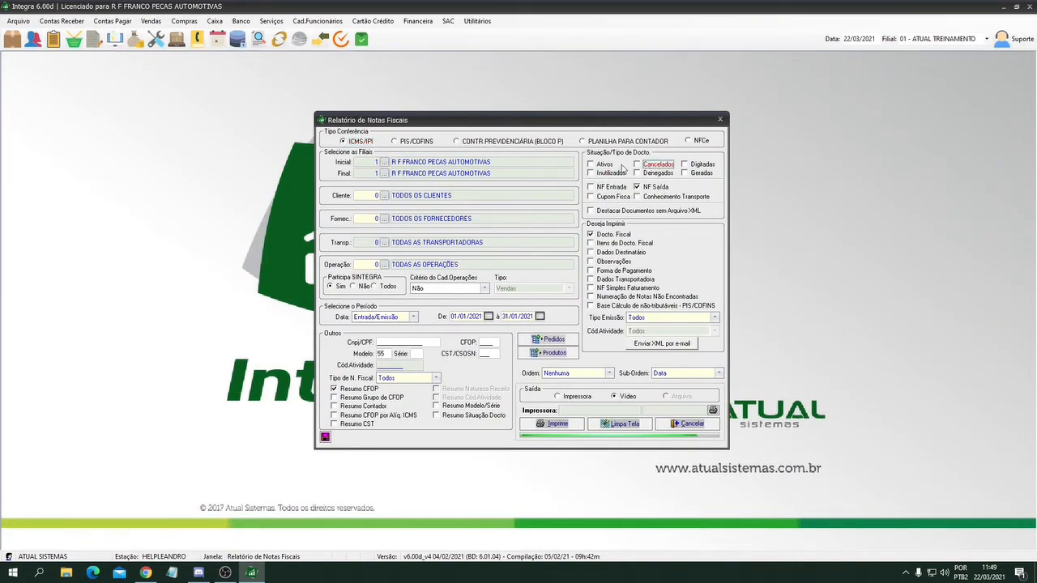
left_click(591, 165)
left_click(637, 187)
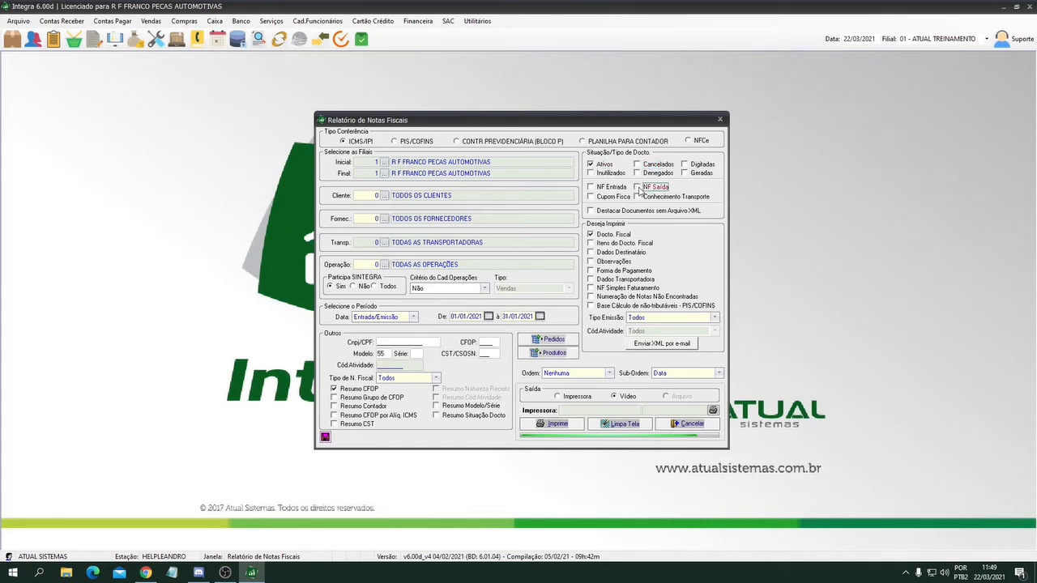
left_click(591, 187)
left_click(638, 197)
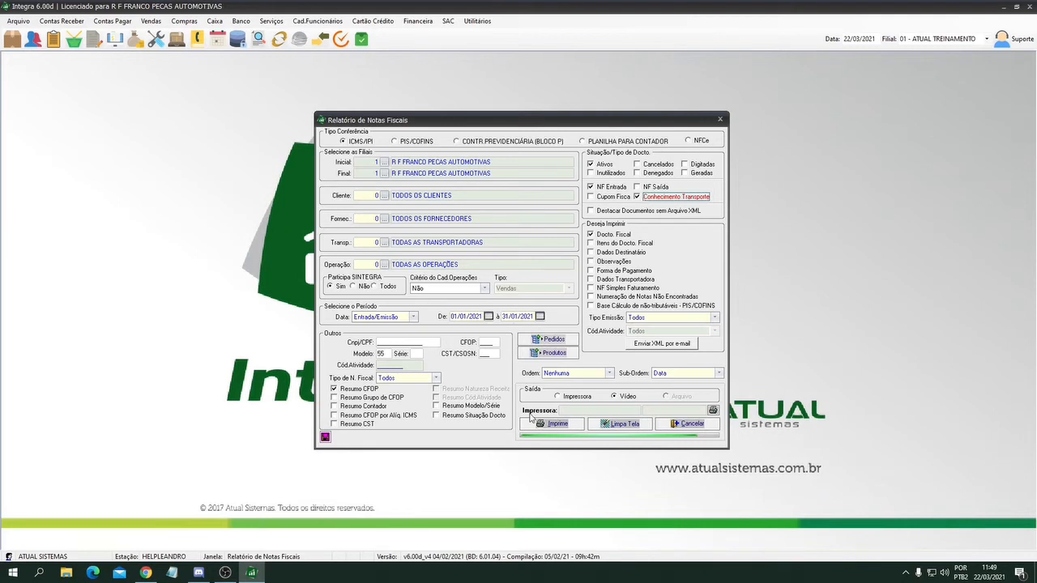
left_click(380, 355)
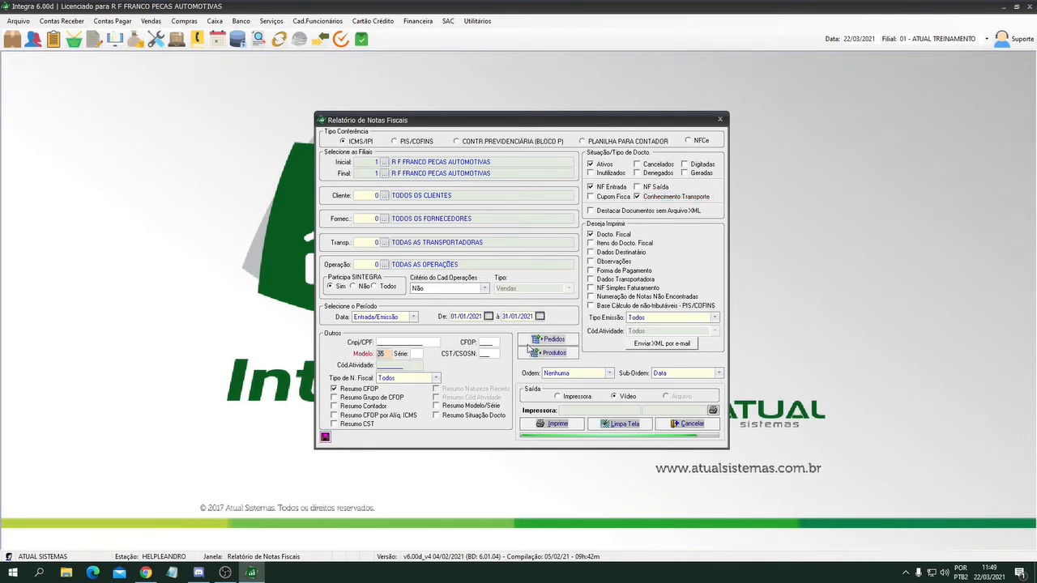
key("Delete")
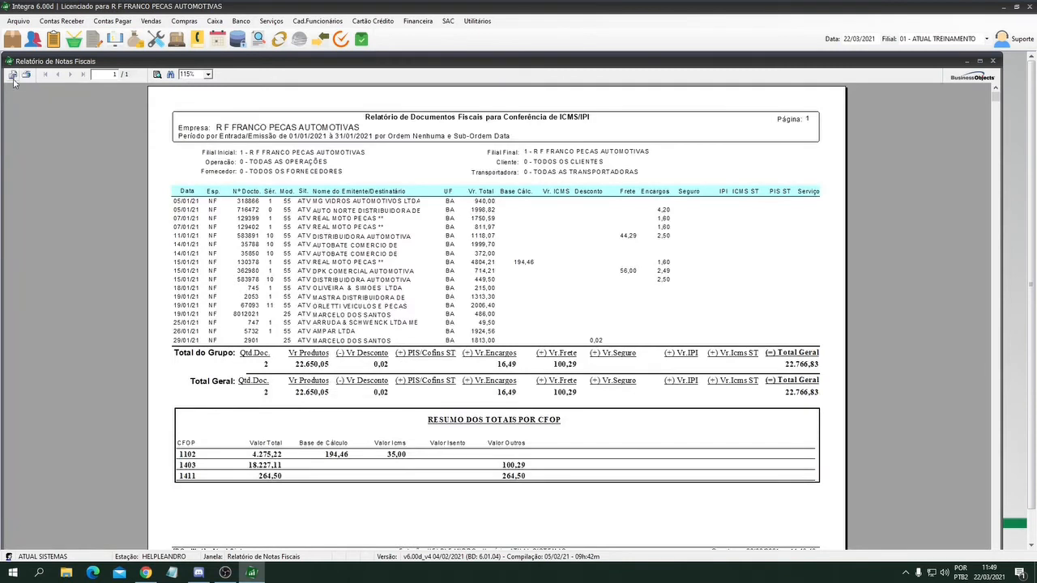
Step: Export all pages of the incoming documents report to PDF in the 01-2021 folder as "relatórios entradas 01-2021"
left_click(13, 74)
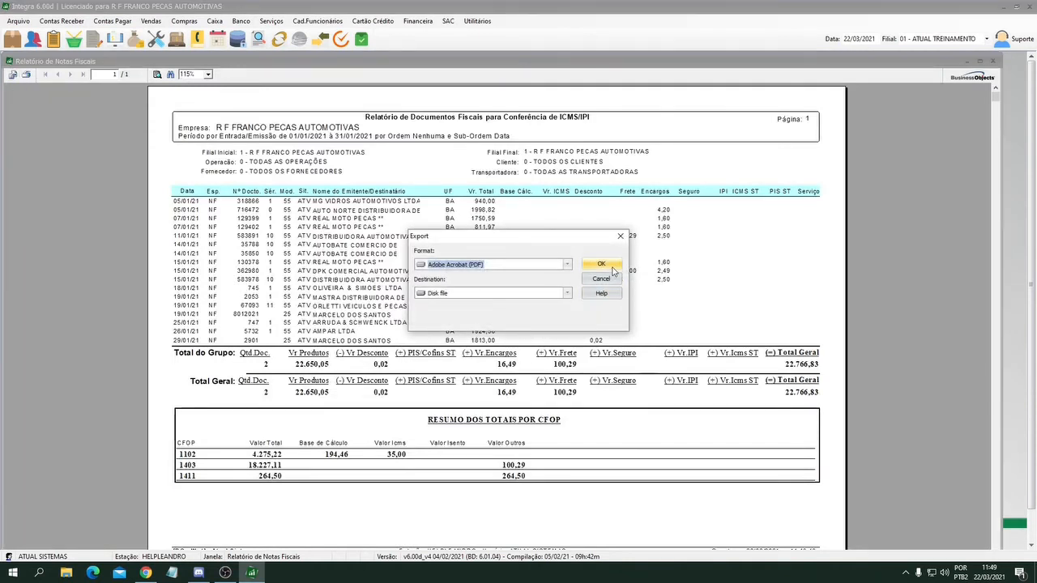
left_click(601, 265)
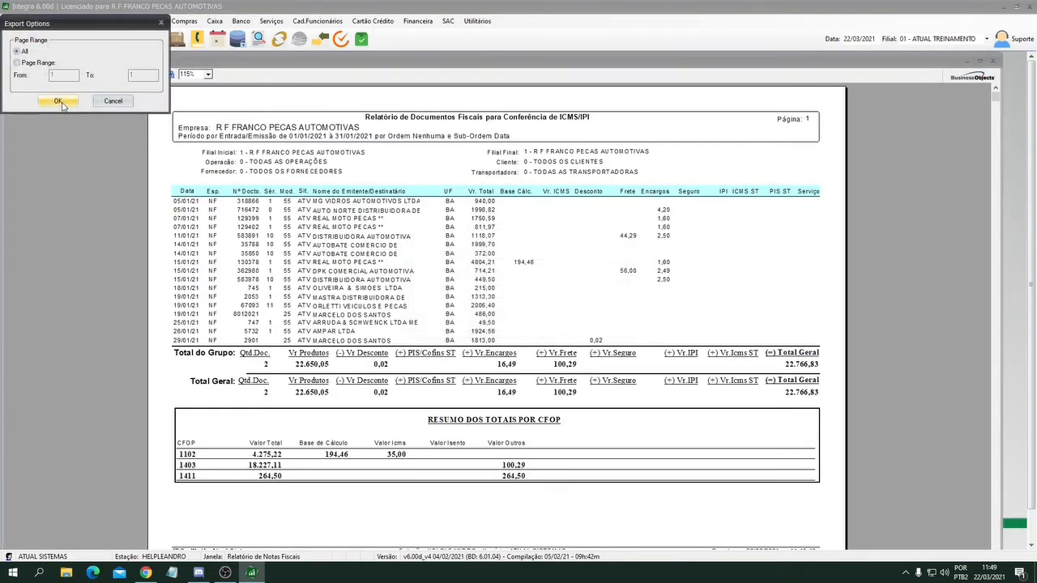
left_click(58, 101)
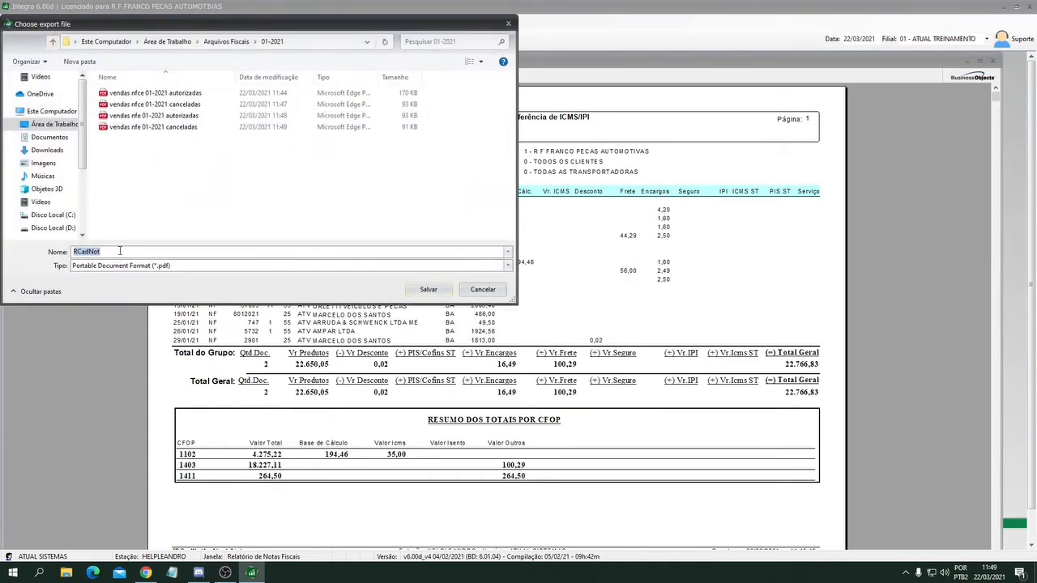
type("R")
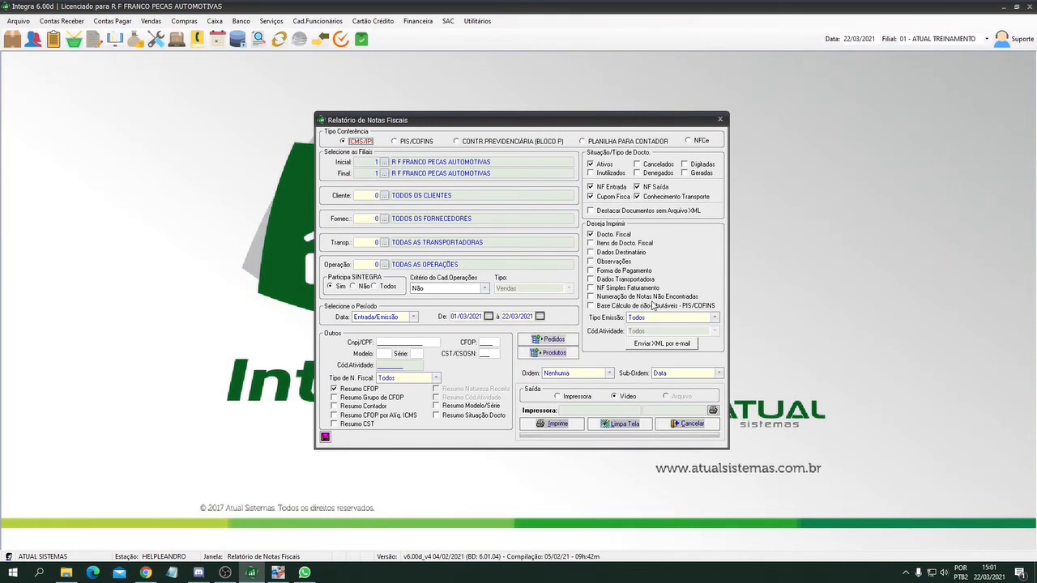
Step: Open the XML sending and export window and set its period from 01/01/2021 to 31/01/2021
left_click(649, 344)
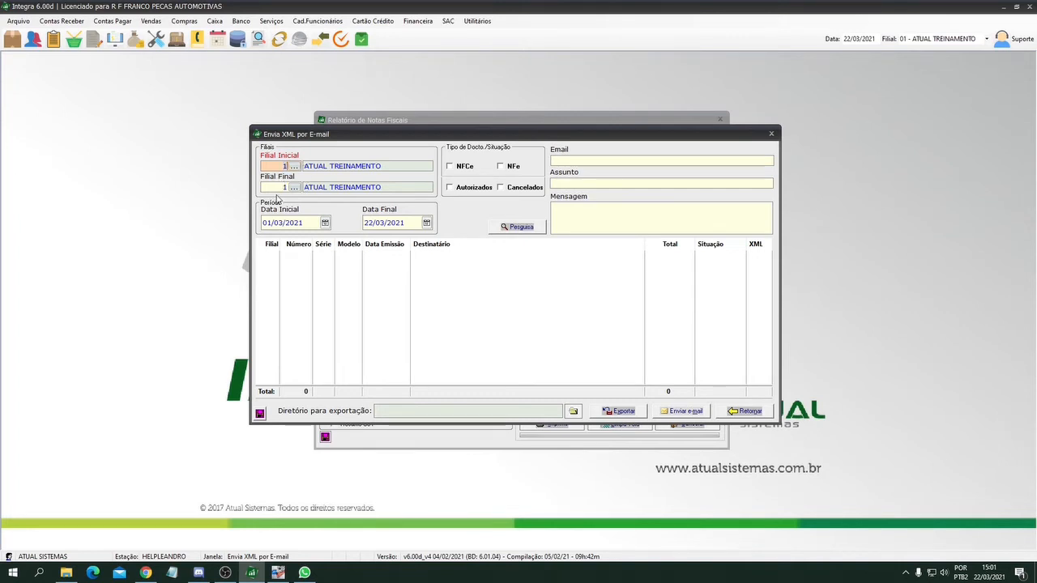
key("Return")
key("Return")
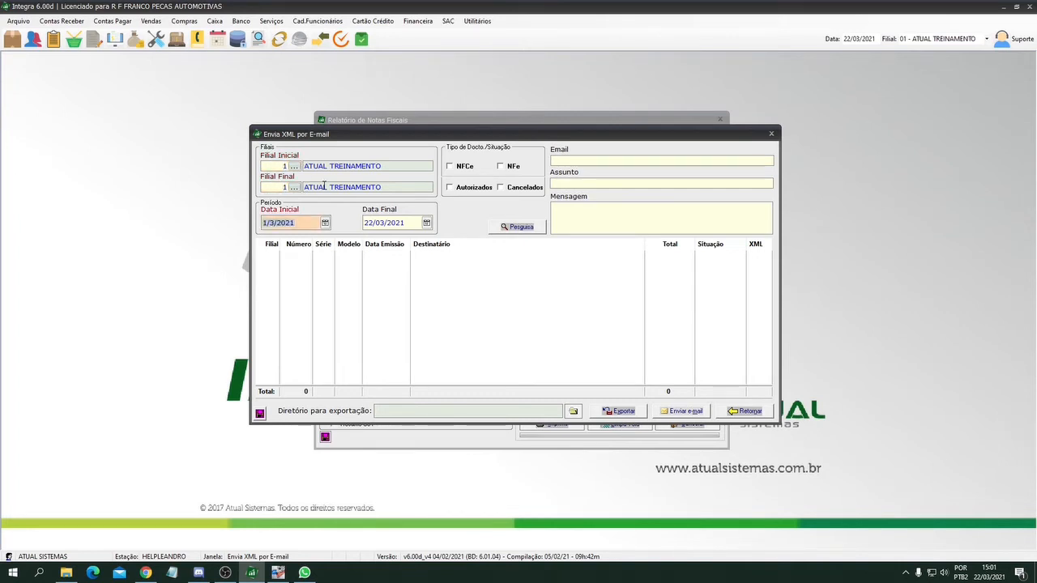
type("01/01/2021")
key("Return")
type("31/01/202")
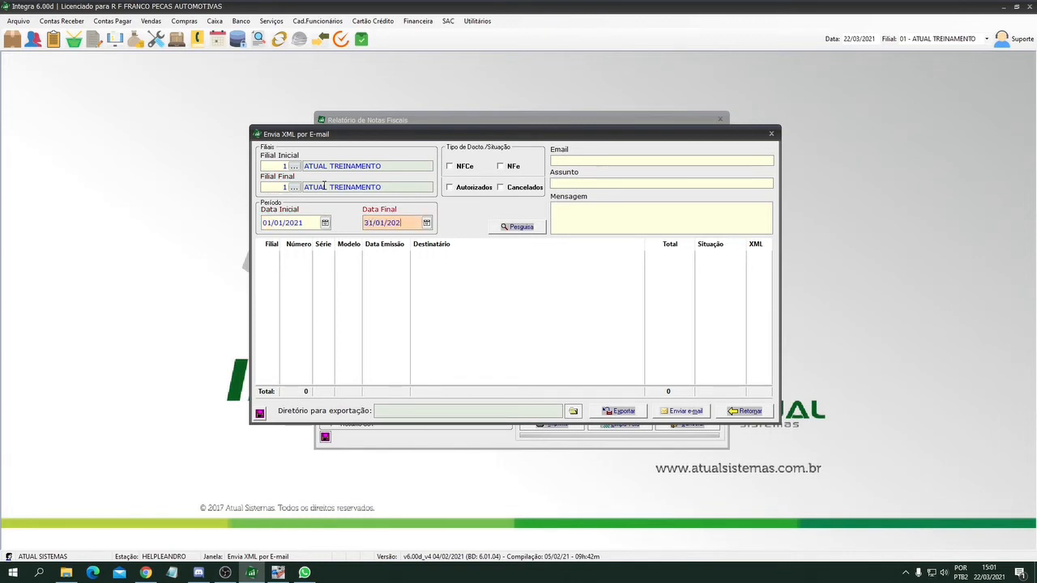
type("1")
key("Return")
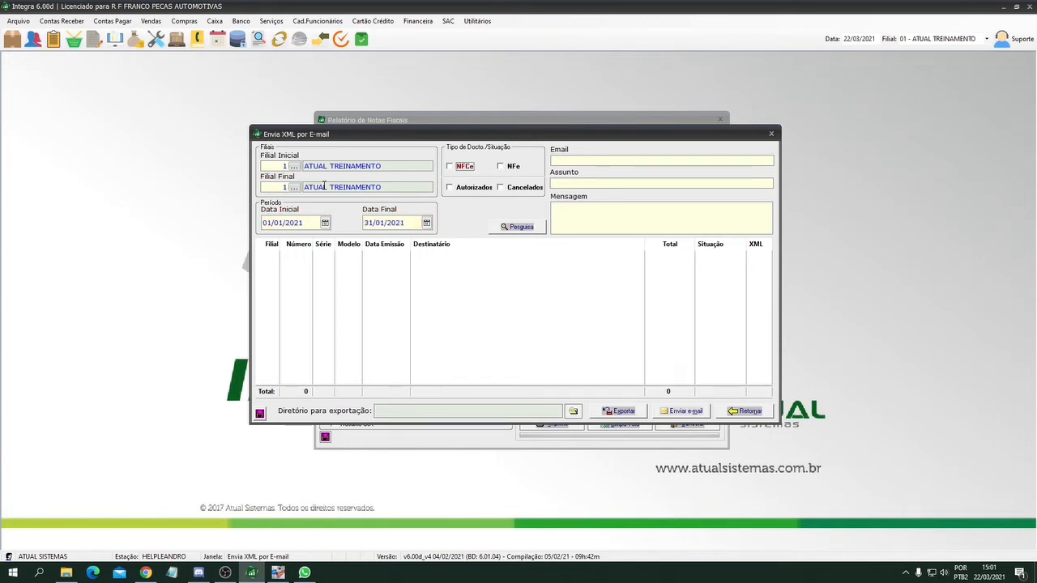
Step: Include NFCe and NFe documents, both Autorizados and Cancelados, and search for their XML files
left_click(464, 168)
left_click(459, 189)
left_click(500, 168)
left_click(500, 188)
left_click(504, 228)
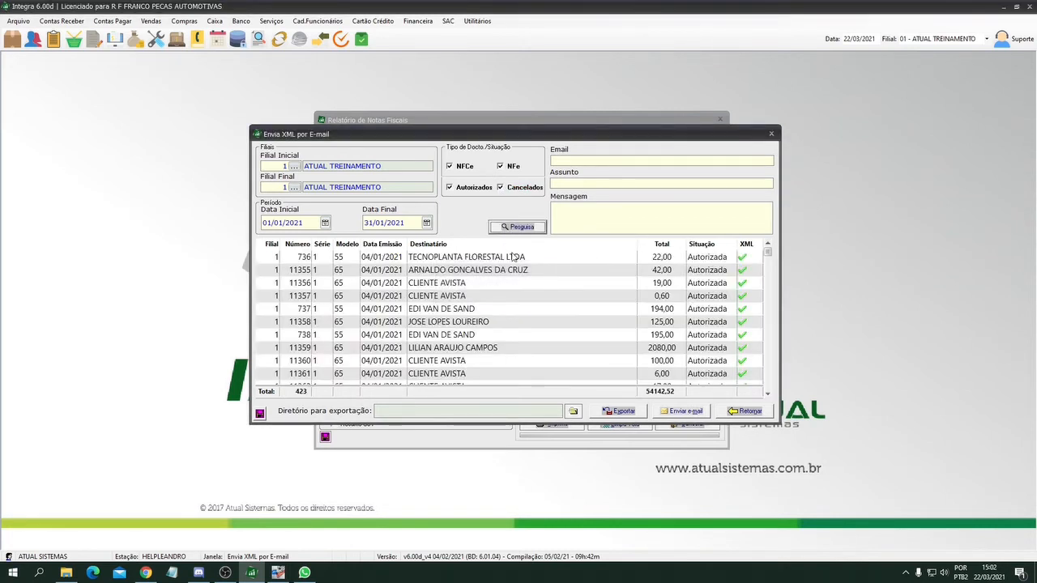
Step: Set the export directory to the 01-2021 folder inside Arquivos Fiscais on the desktop
left_click(573, 412)
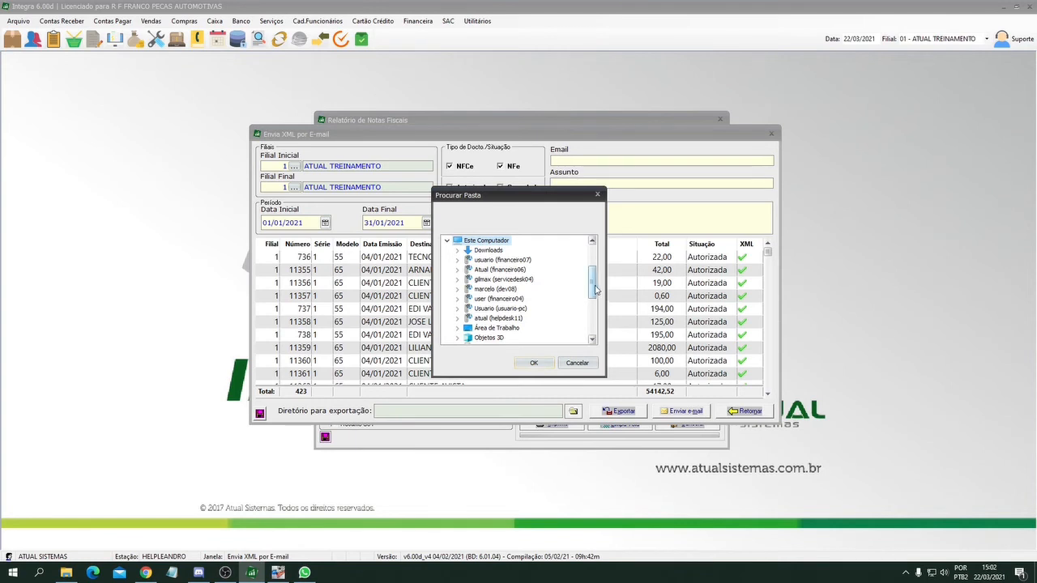
double_click(498, 328)
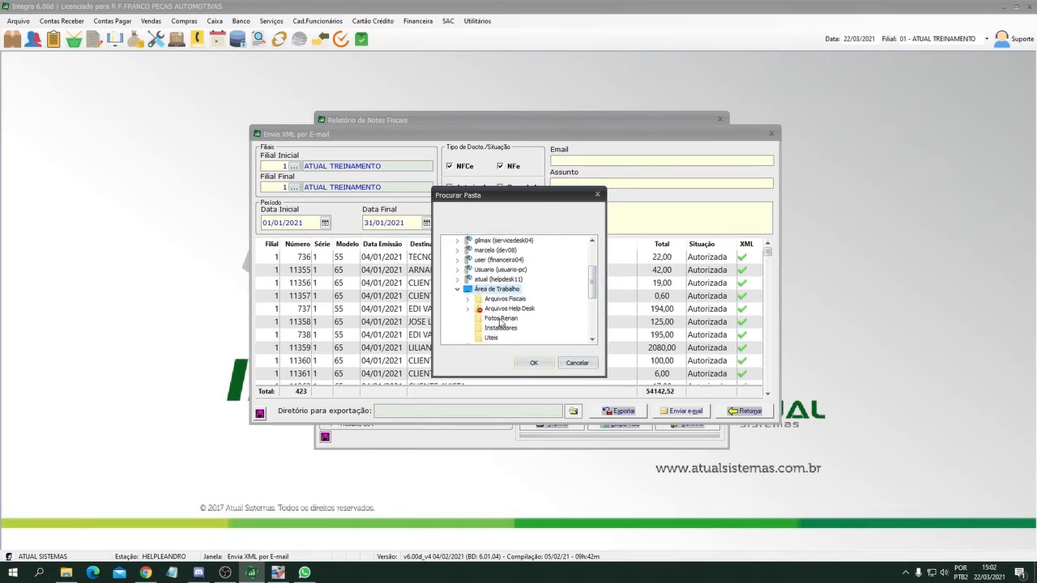
double_click(504, 300)
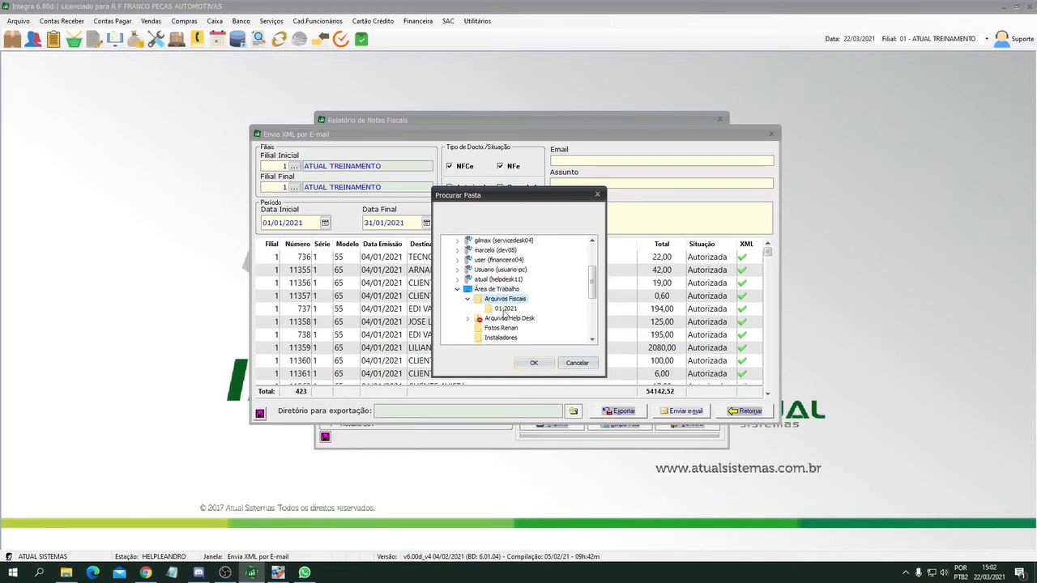
left_click(504, 310)
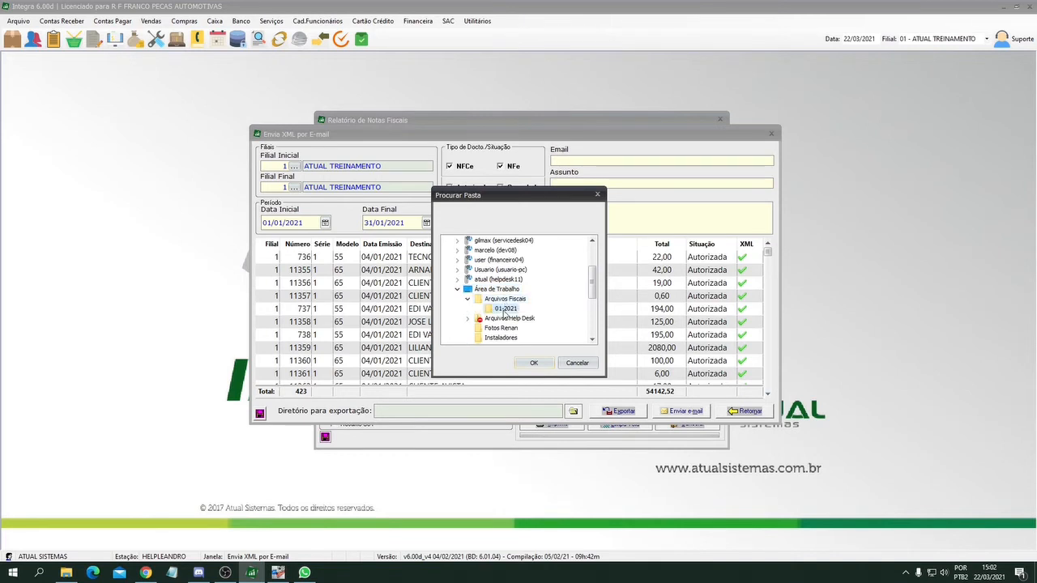
left_click(531, 363)
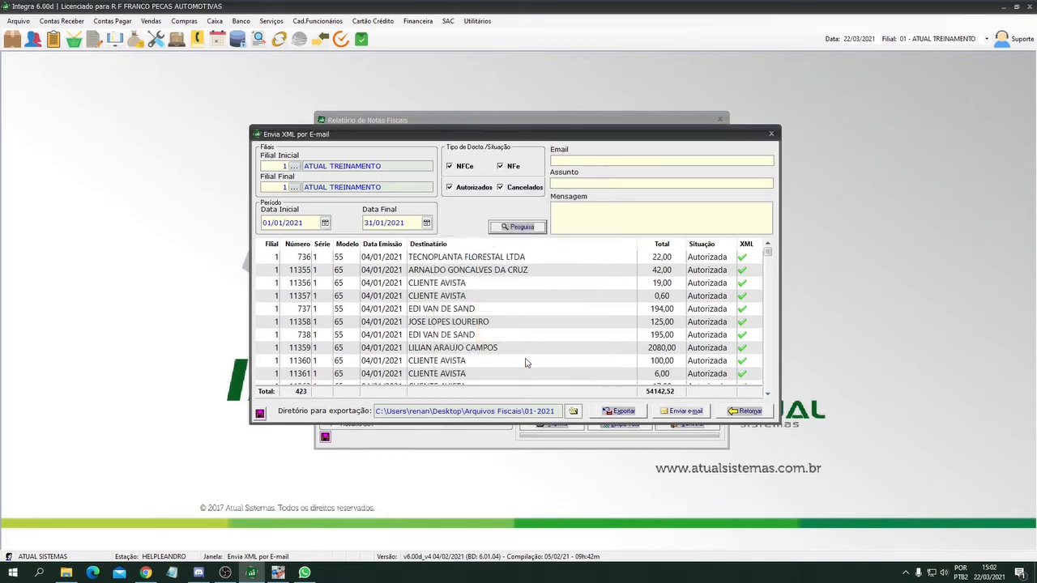
Step: Export the listed invoices' XML files to the chosen directory and return to the fiscal notes report window
left_click(615, 412)
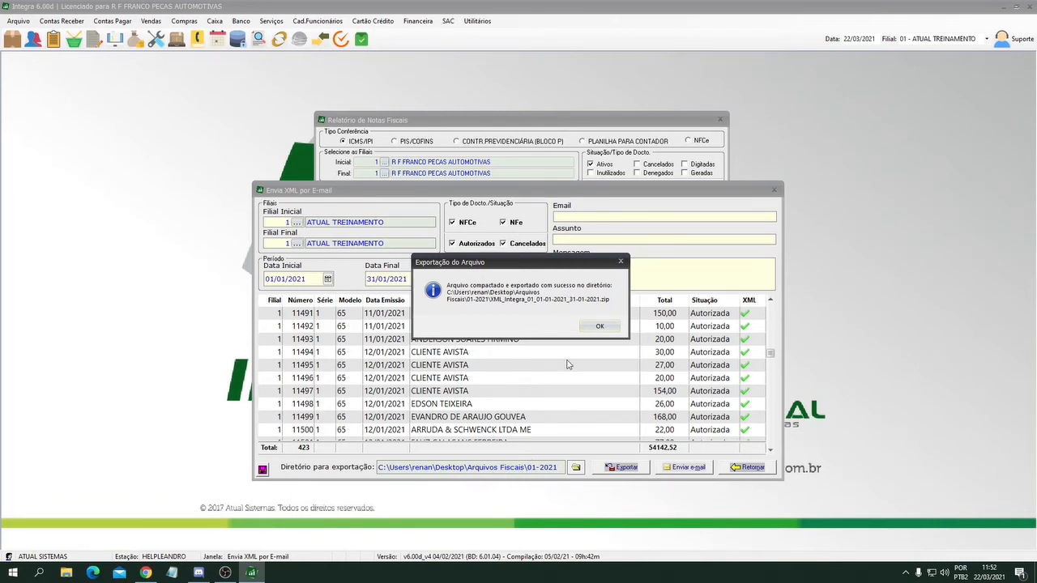
left_click(600, 327)
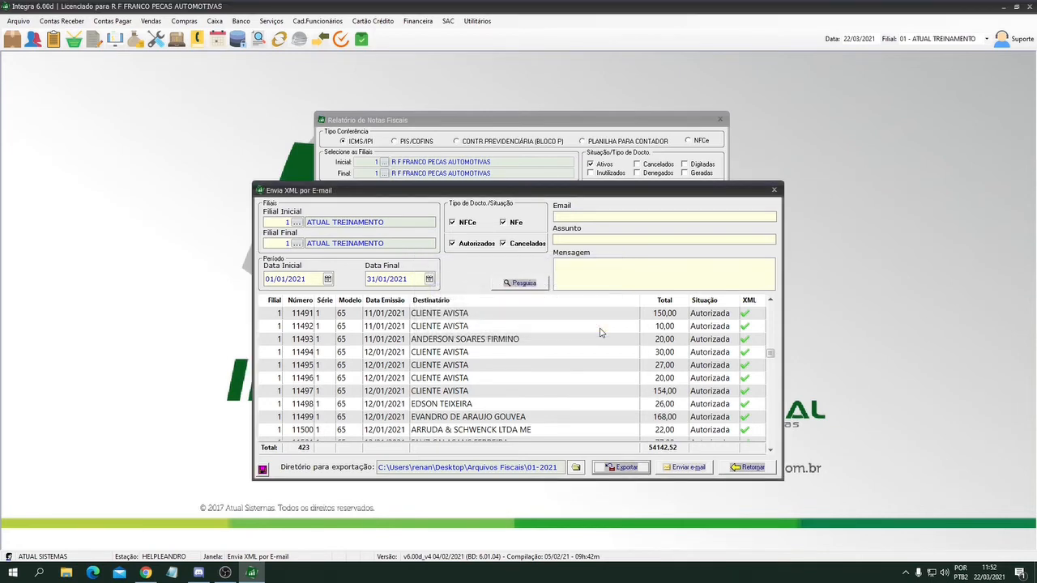
left_click(739, 468)
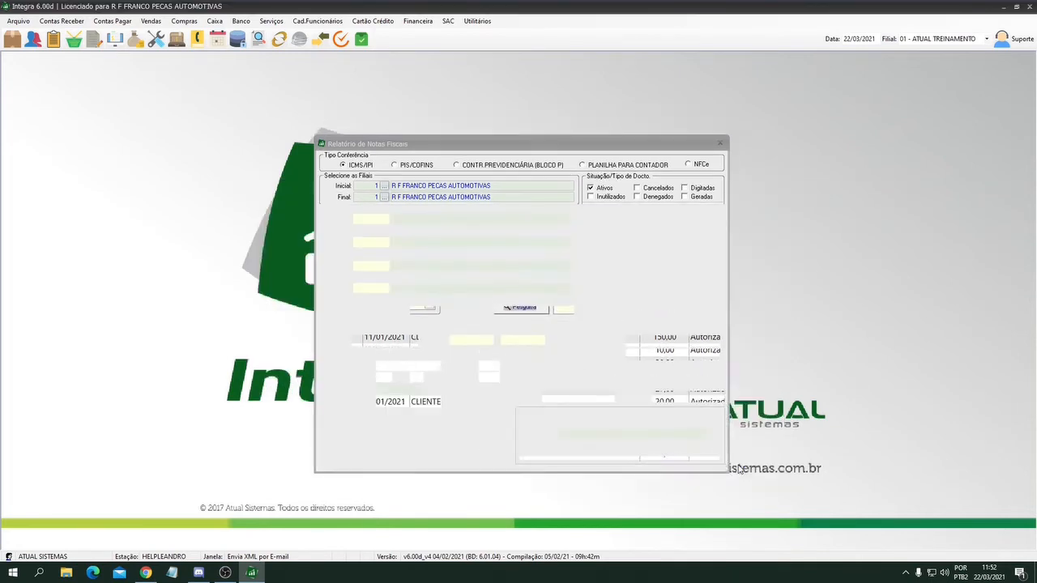
Step: Switch to the desktop, open Arquivos Fiscais\01-2021, widen the name column and open the xml_integra_01_01-01-2021_31-01-2021 archive
left_click(1004, 6)
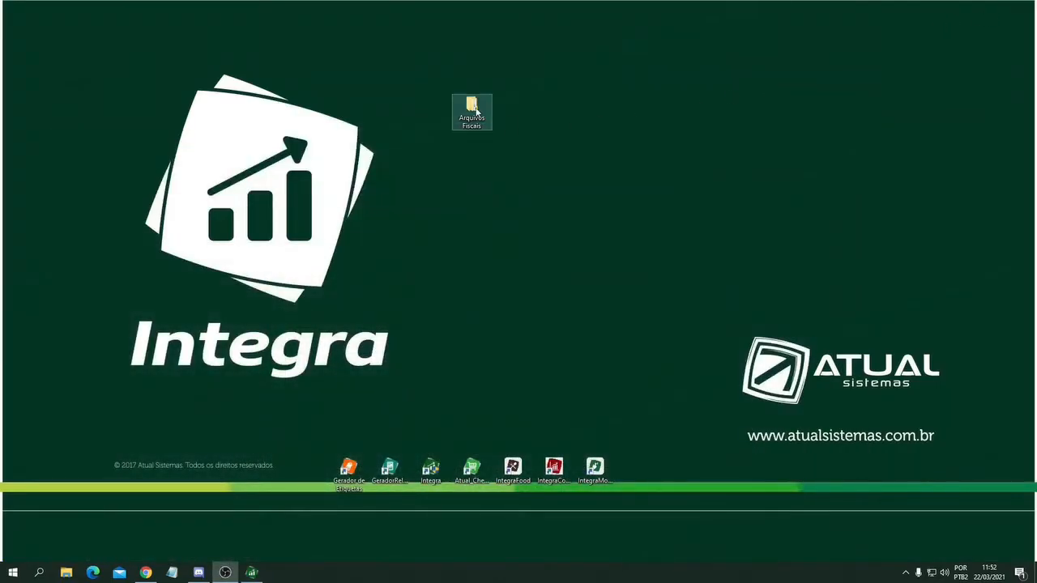
double_click(474, 111)
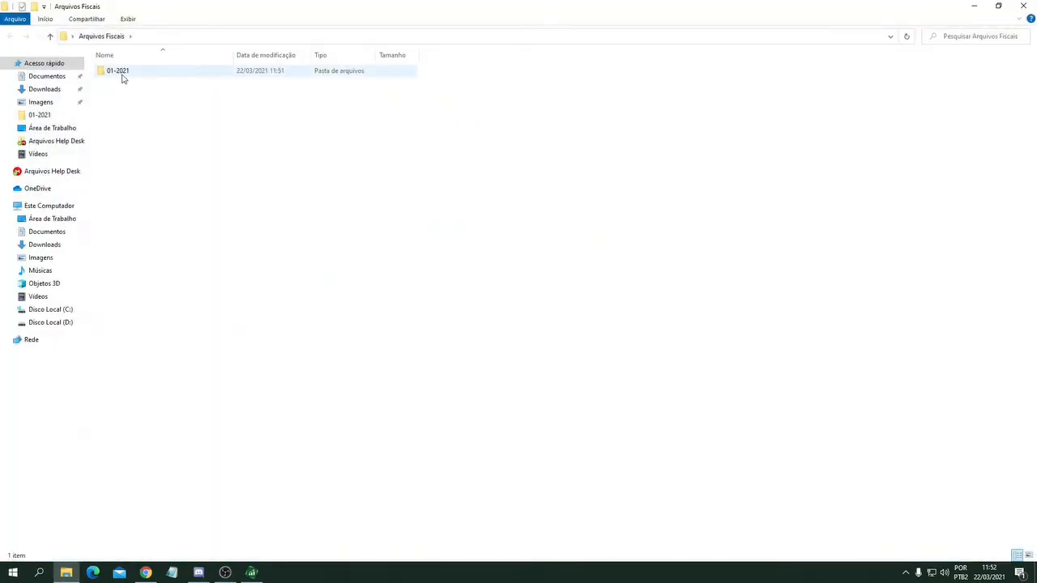
double_click(123, 76)
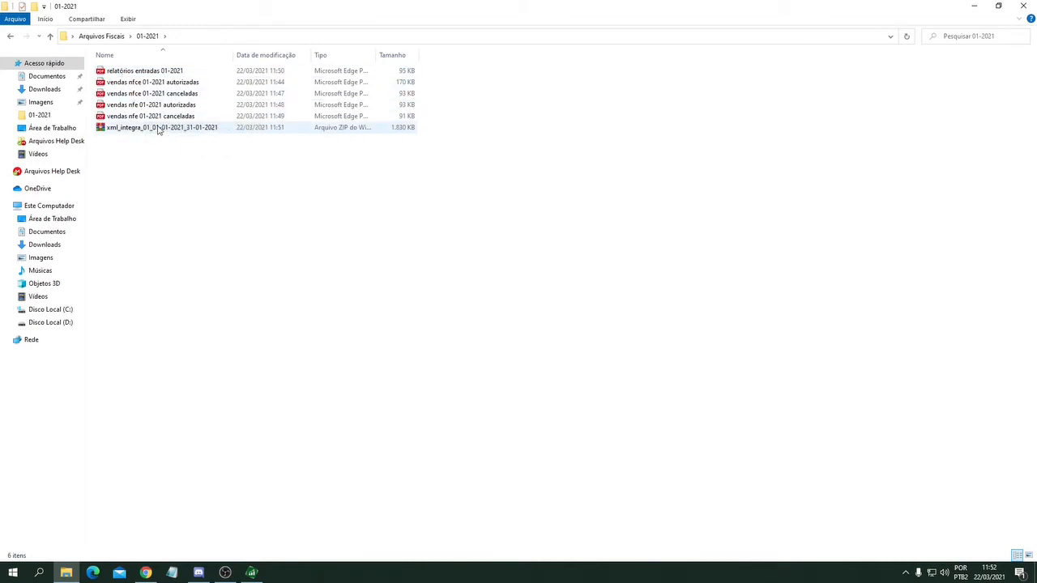
left_click_drag(233, 55, 267, 54)
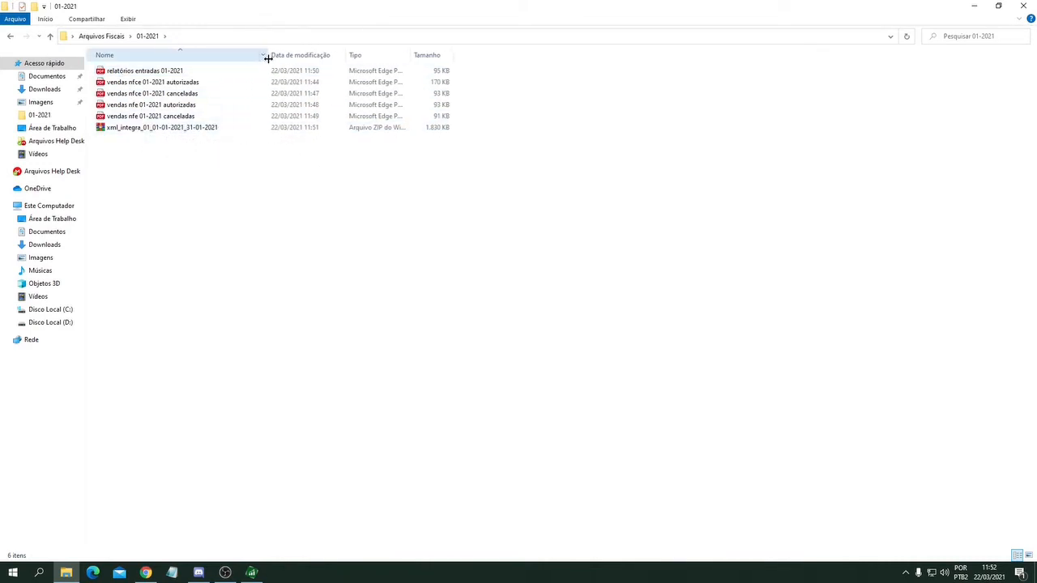
double_click(174, 131)
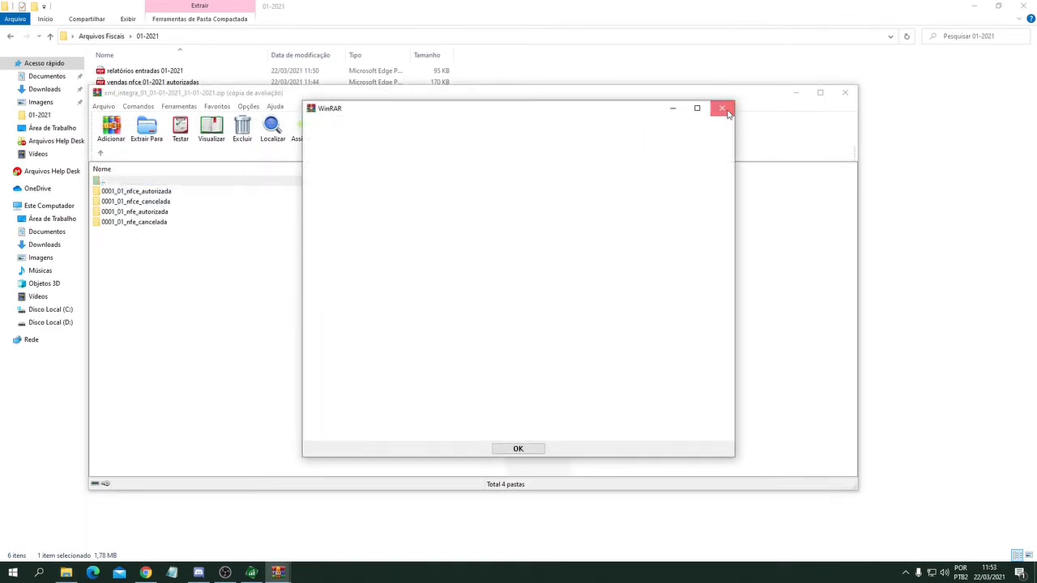
Step: Review the NFCe and NFe folders inside the exported XML archive, closing the archive and its folder window when finished
left_click(722, 107)
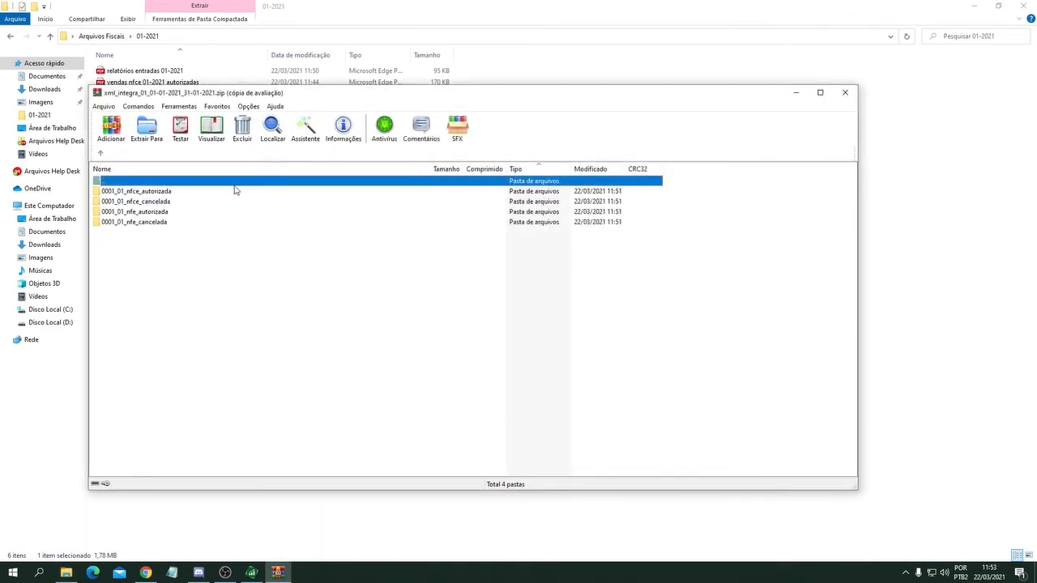
left_click(162, 193)
left_click(157, 203)
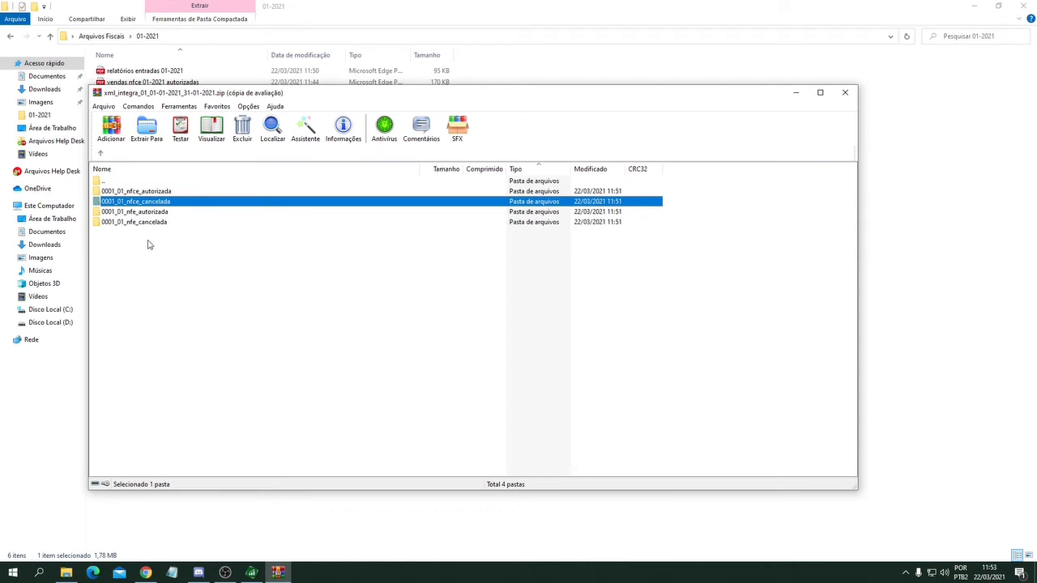
left_click(846, 95)
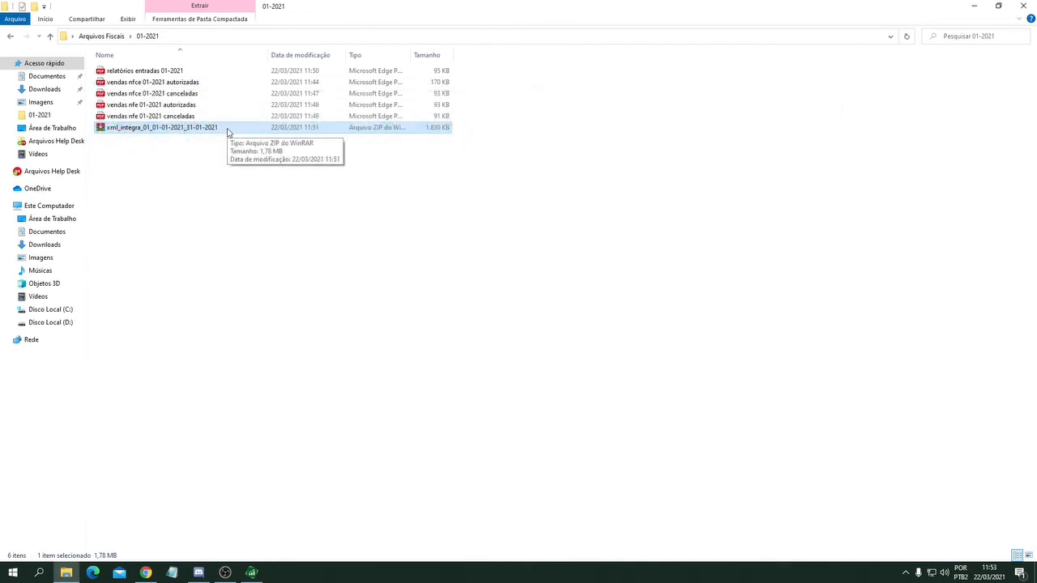
left_click(381, 174)
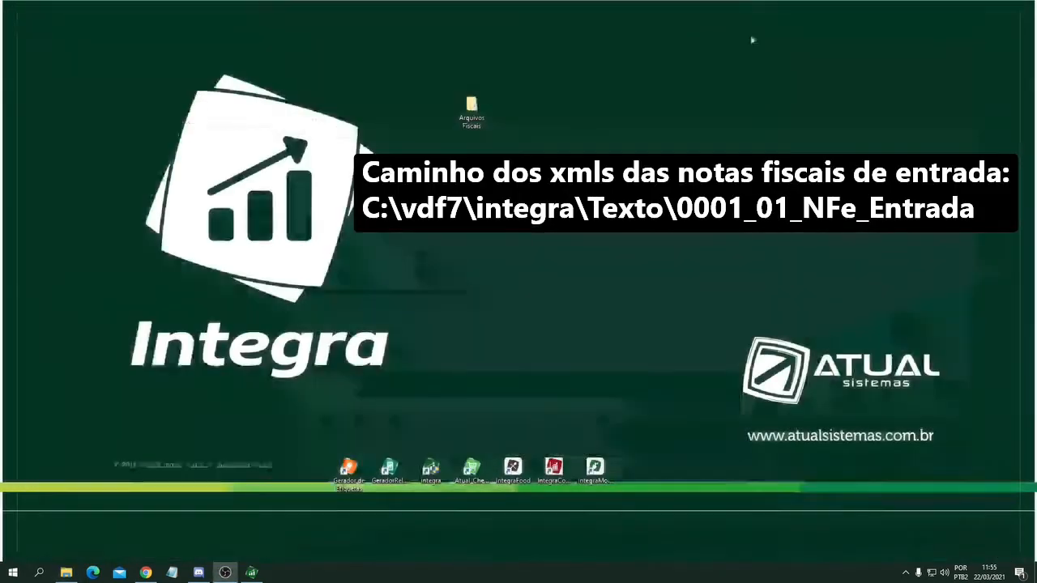
left_click(1023, 6)
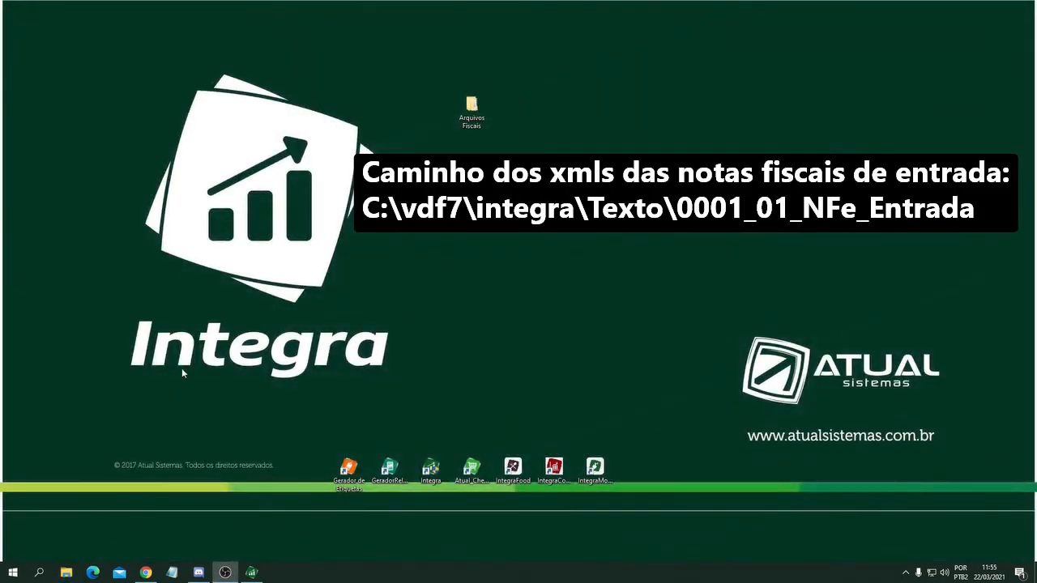
Step: Open the folder C:\vdf7\integra\Texto in File Explorer
key("super+e")
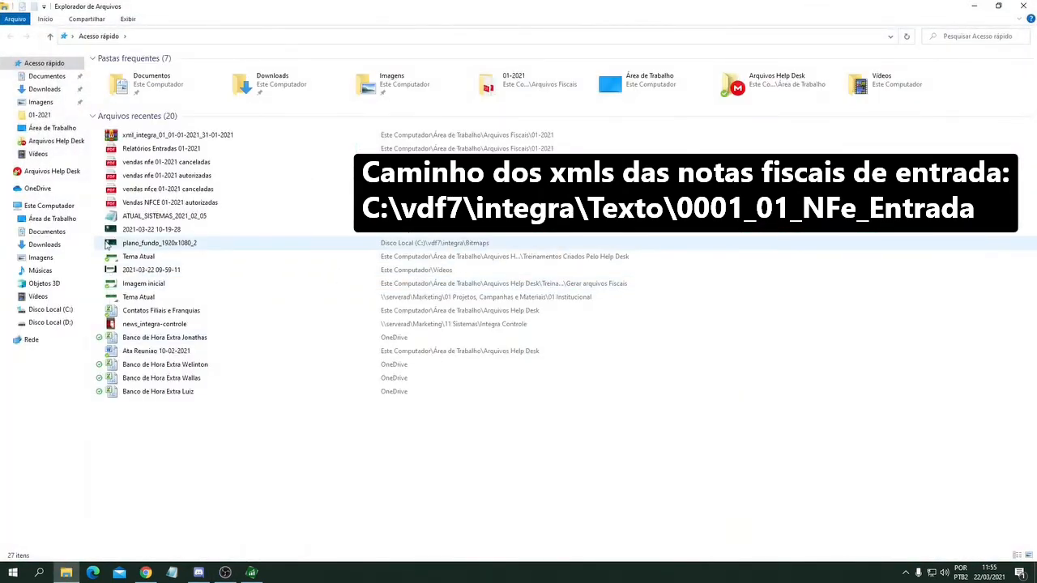
left_click(60, 311)
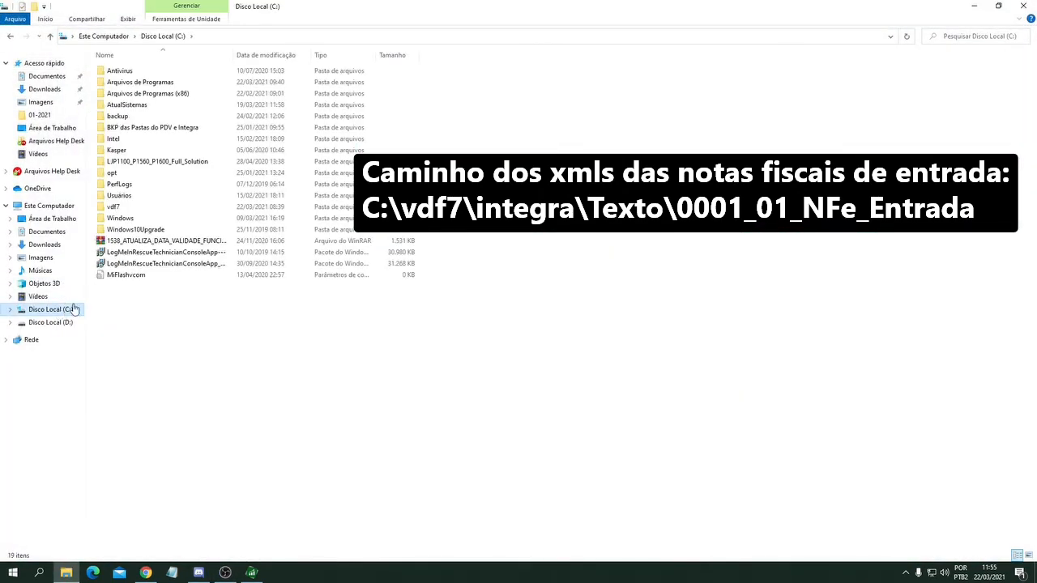
double_click(121, 210)
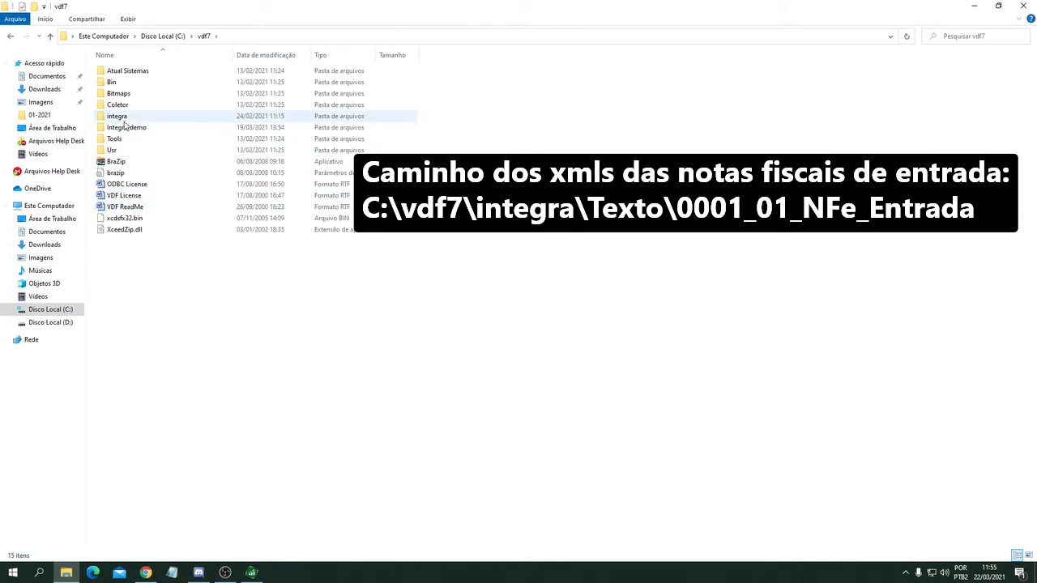
left_click(124, 118)
double_click(124, 123)
double_click(121, 172)
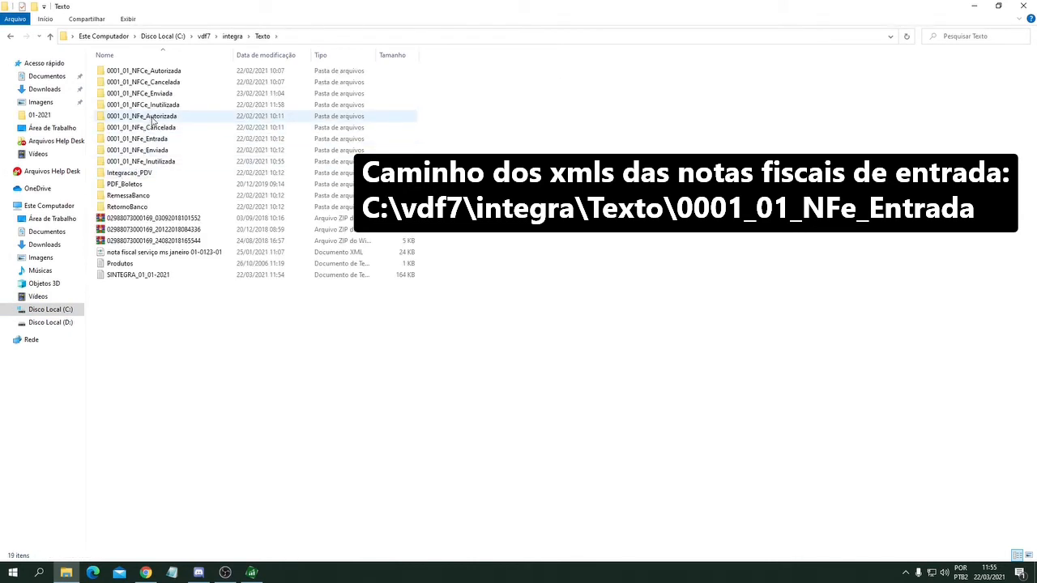
Step: Create a desktop shortcut to the 0001_01_NFe_Entrada folder, close the Explorer window and shift the shortcut slightly away from the screen corner
left_click(152, 143)
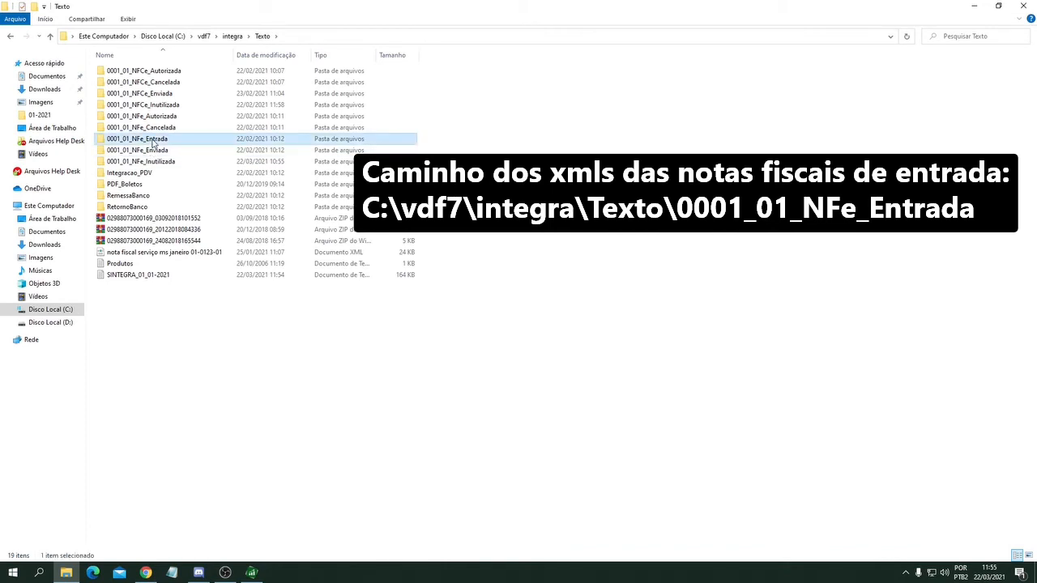
right_click(154, 142)
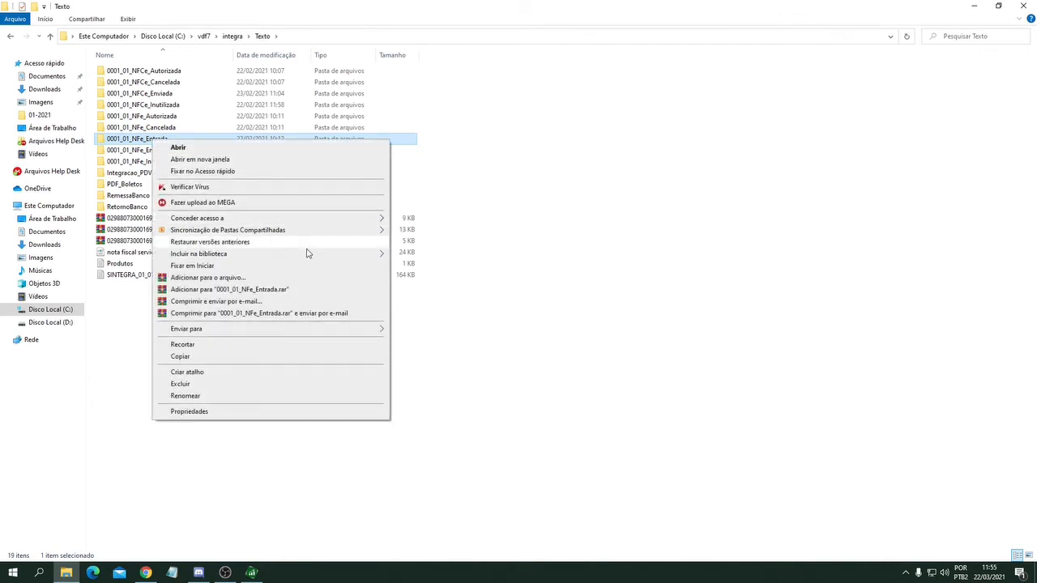
mouse_move(365, 329)
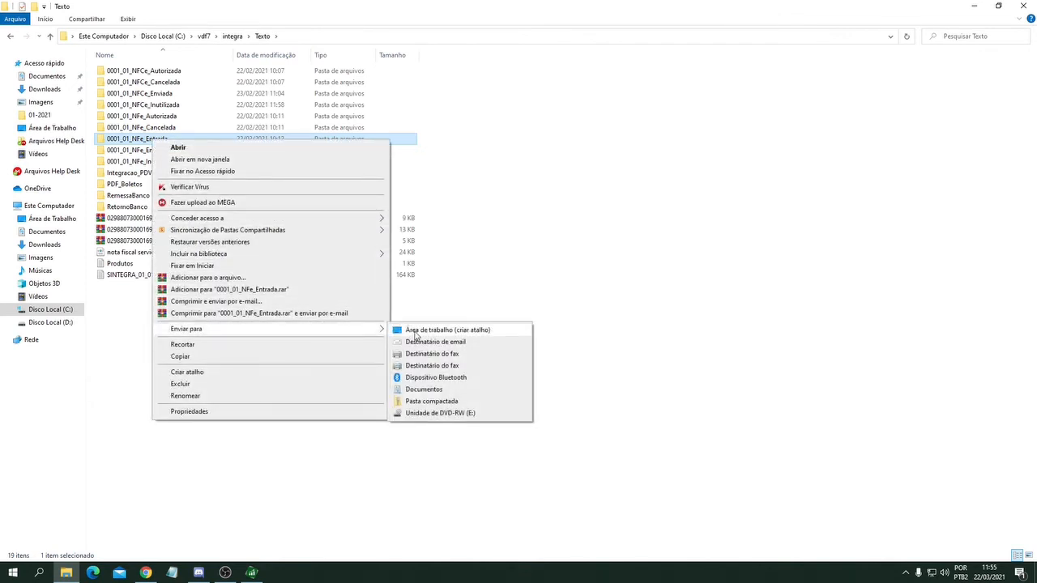
left_click(429, 330)
left_click(1023, 6)
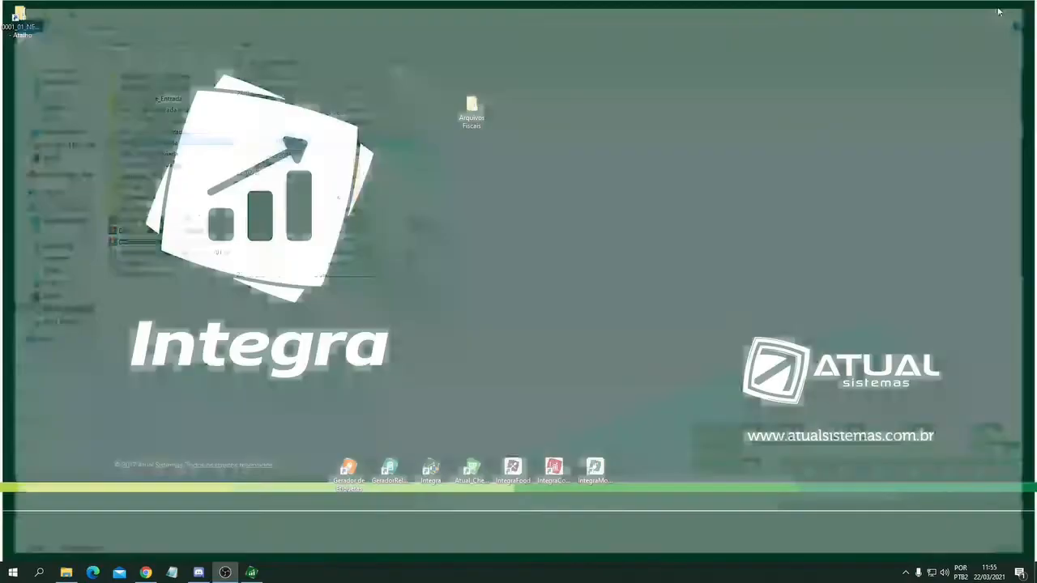
left_click_drag(17, 22, 60, 27)
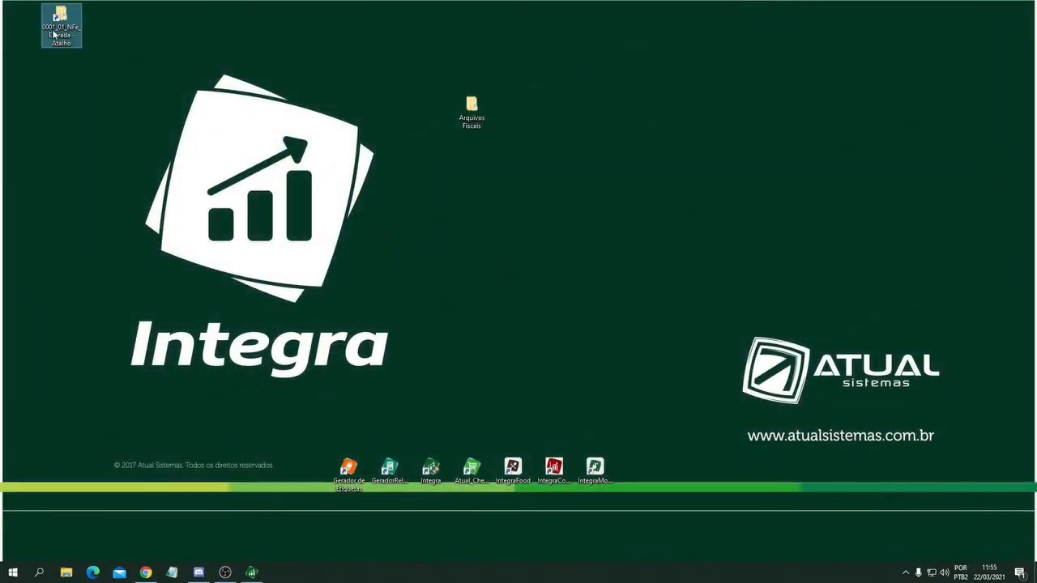
Step: Open 0001_01_NFe_Entrada from its desktop shortcut, check the 2021-01 folder's XML files and compress that folder into 2021-01.rar
double_click(58, 29)
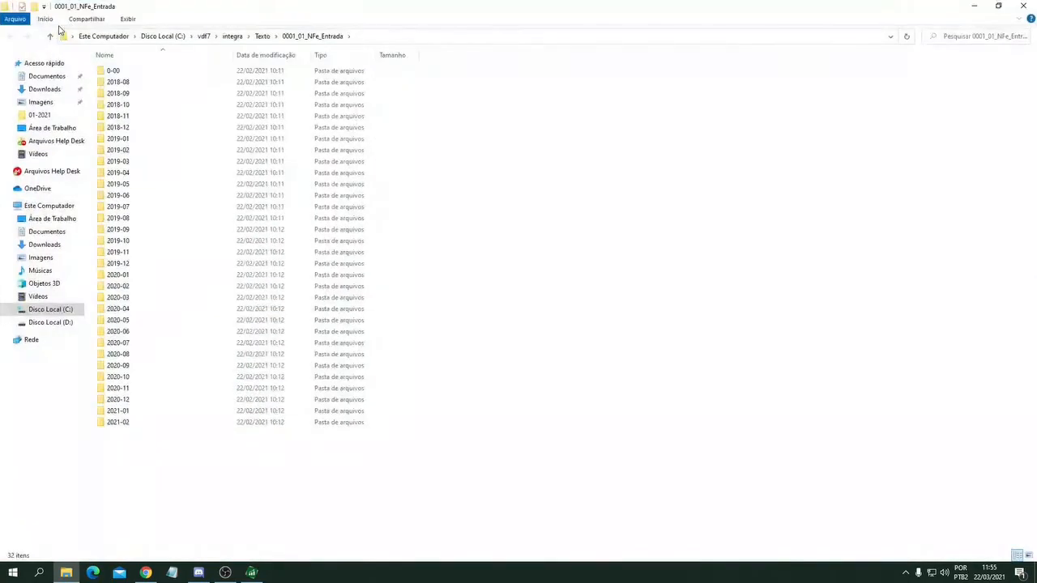
double_click(123, 414)
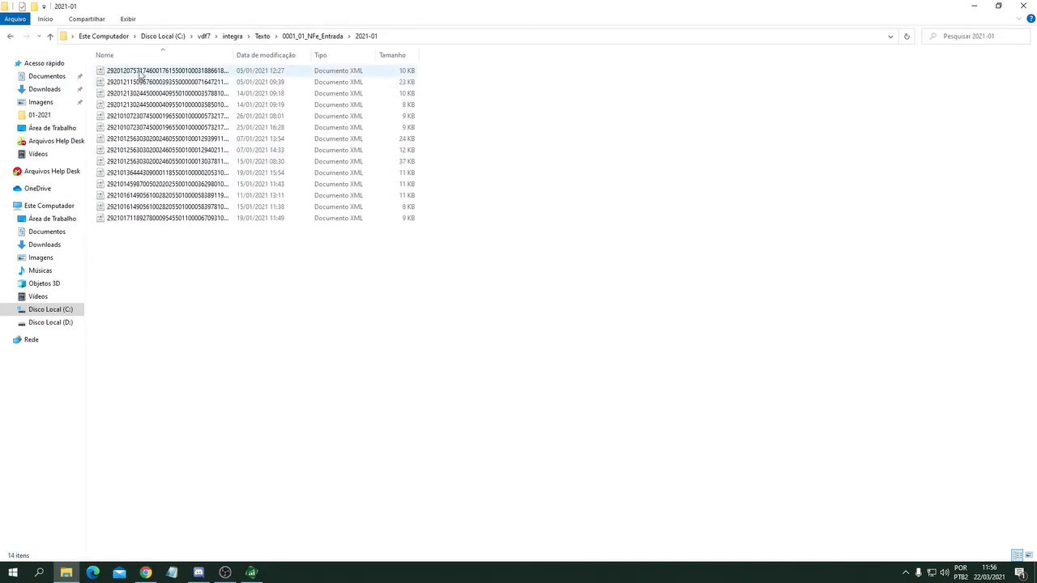
left_click(10, 38)
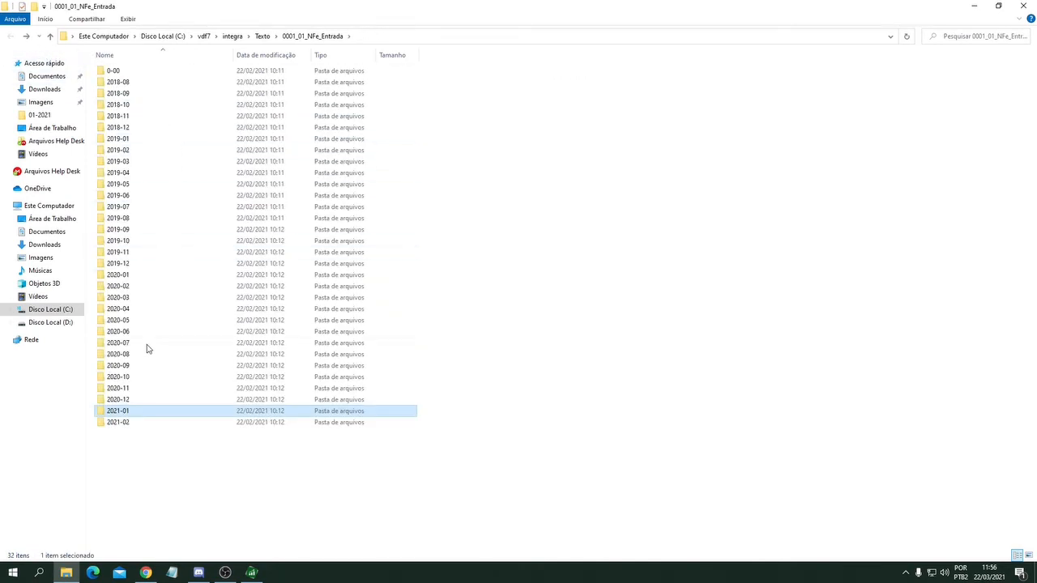
right_click(117, 414)
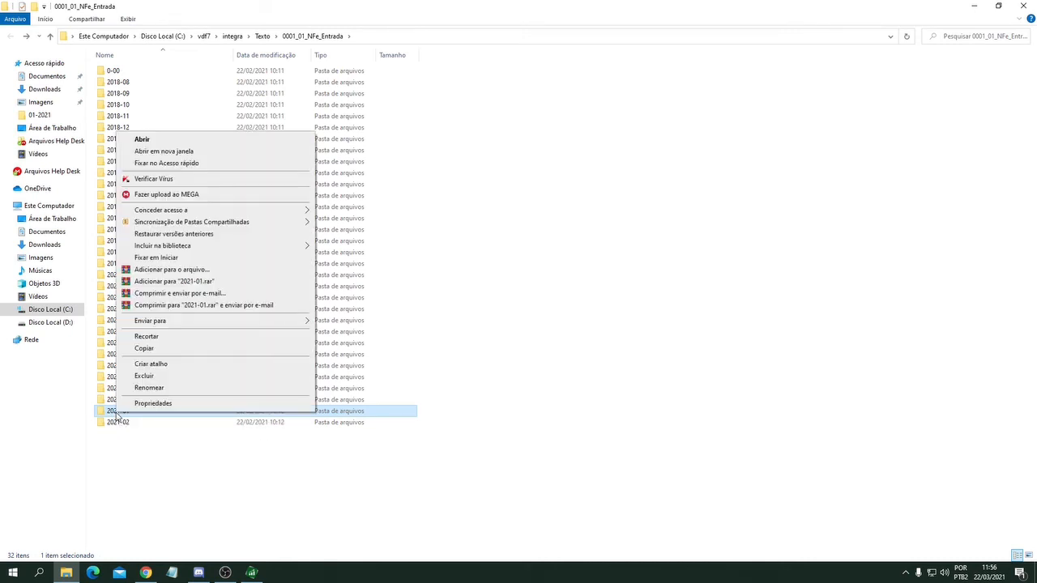
left_click(180, 284)
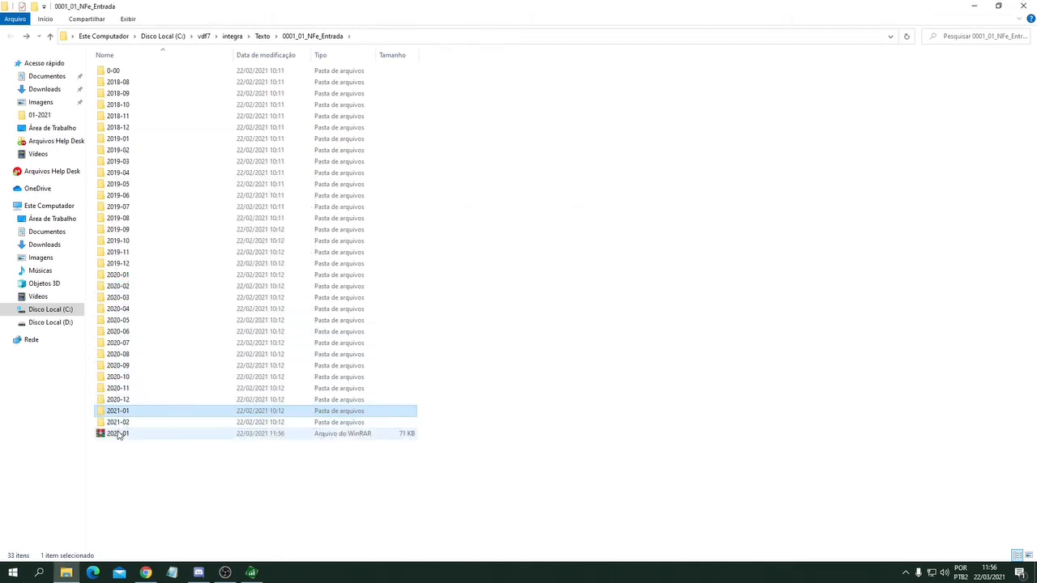
Step: Move the 2021-01 WinRAR archive from 0001_01_NFe_Entrada into the desktop folder Arquivos Fiscais\01-2021
left_click(118, 435)
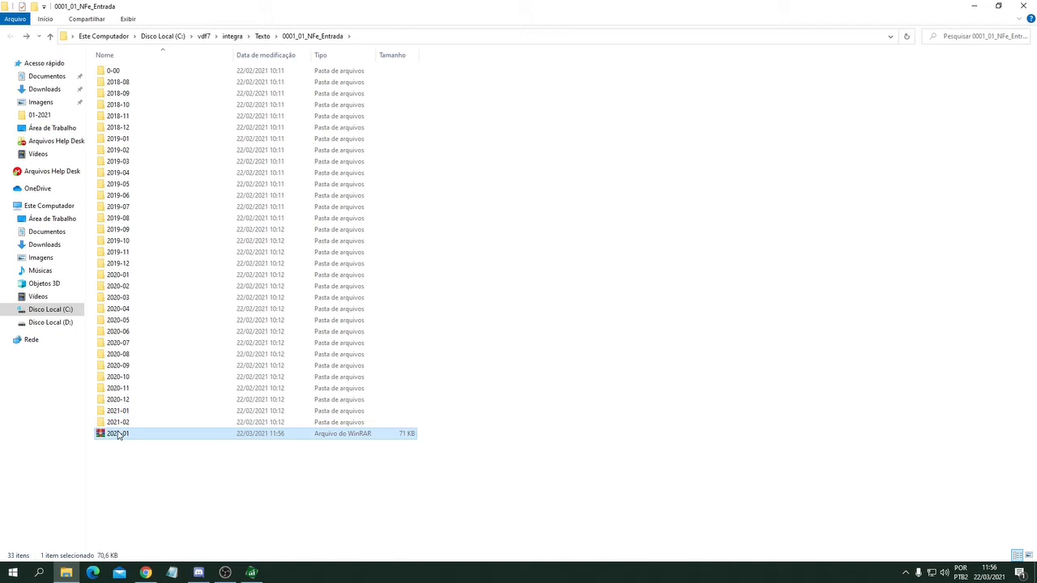
right_click(119, 435)
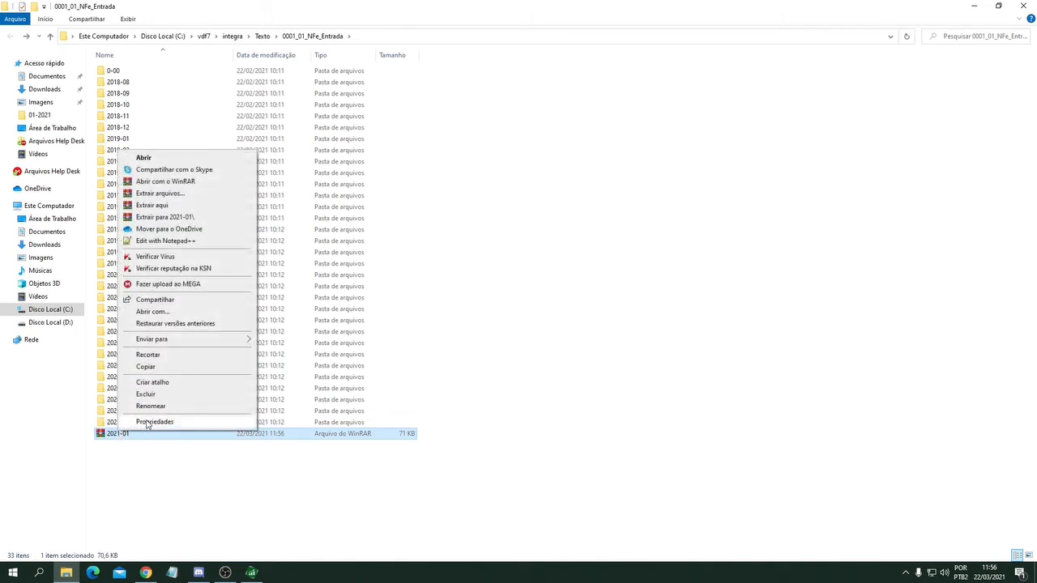
left_click(168, 356)
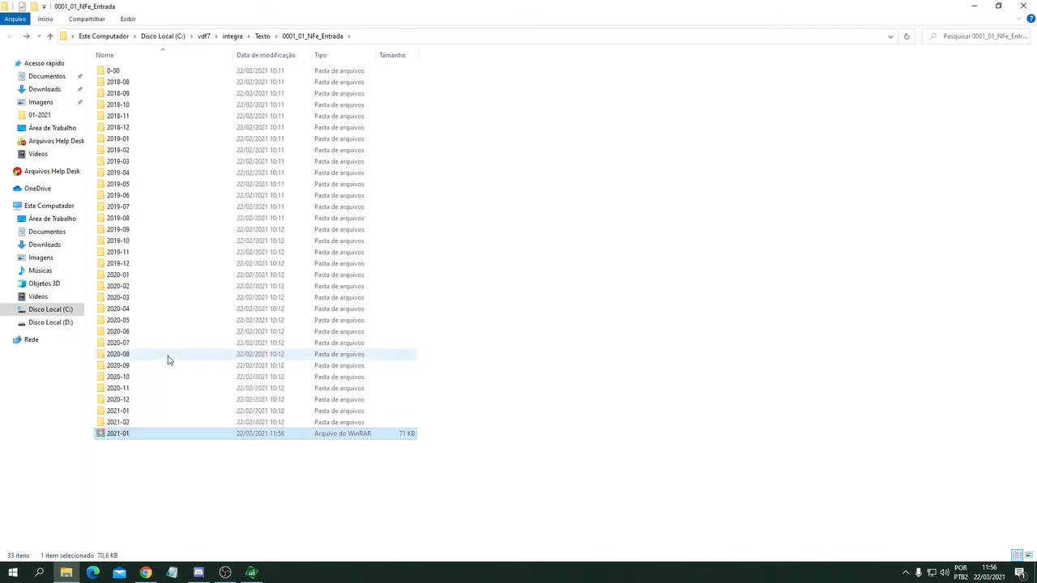
left_click(1022, 8)
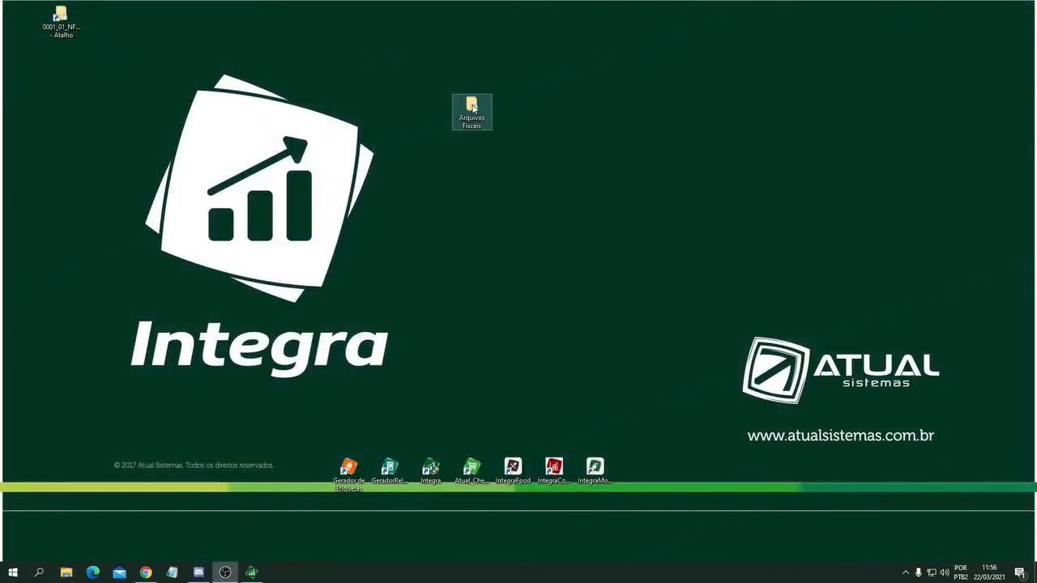
double_click(472, 107)
double_click(138, 72)
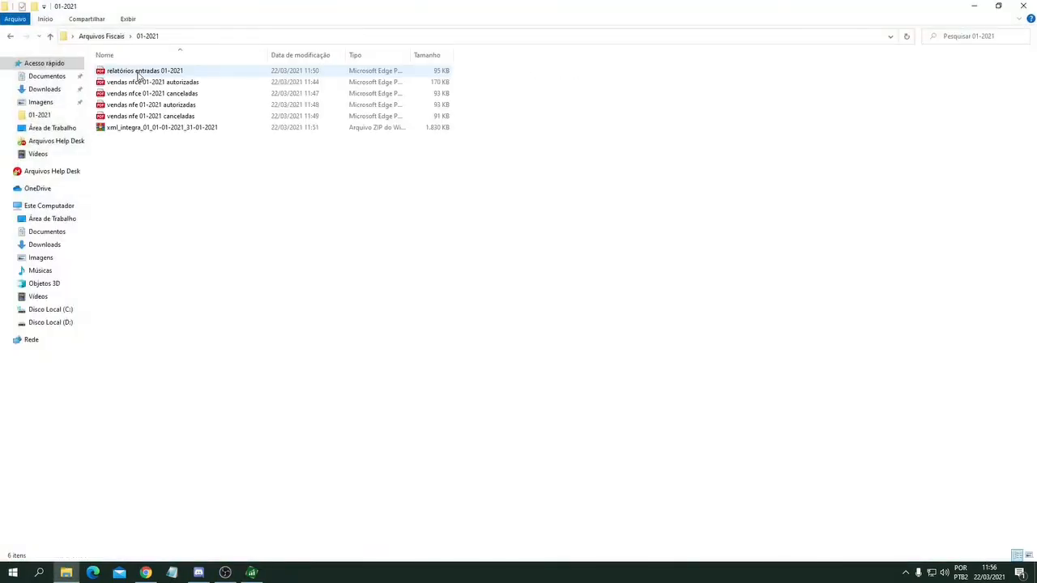
right_click(139, 146)
left_click(170, 221)
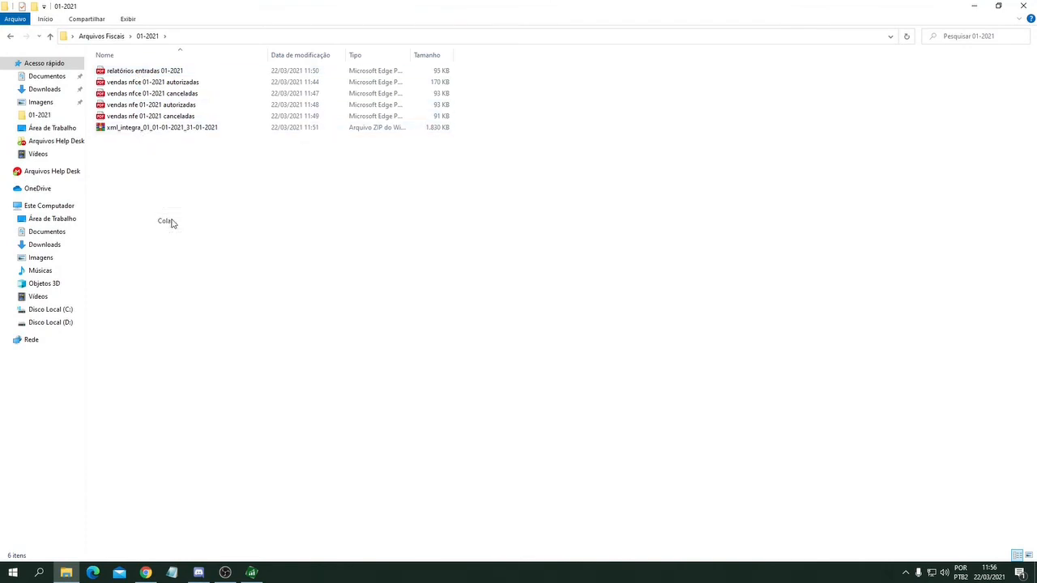
Step: Rename the moved 2021-01 archive as XML Entradas 01-2021
left_click(128, 71)
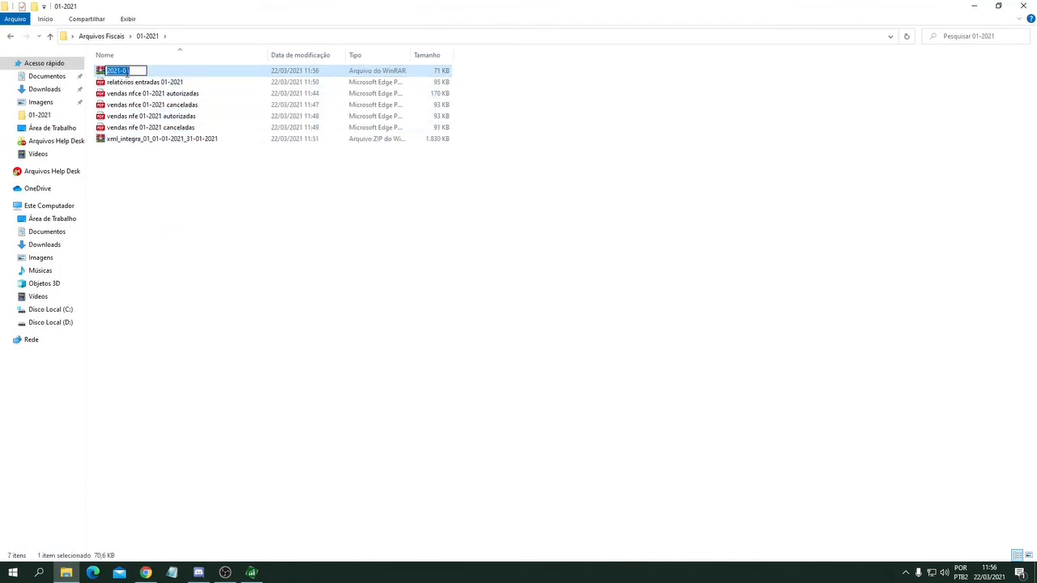
key("Return")
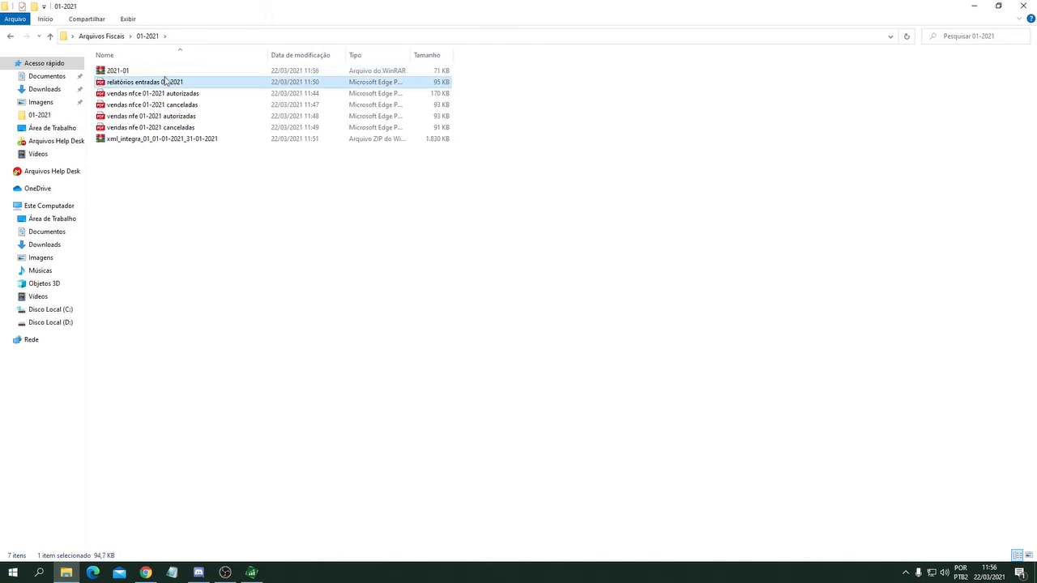
right_click(167, 73)
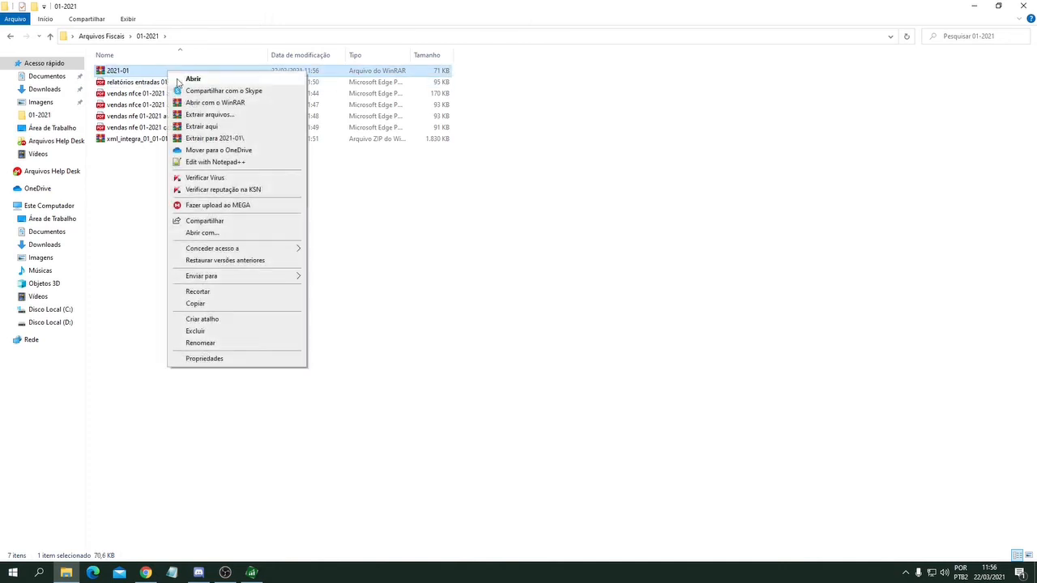
left_click(216, 343)
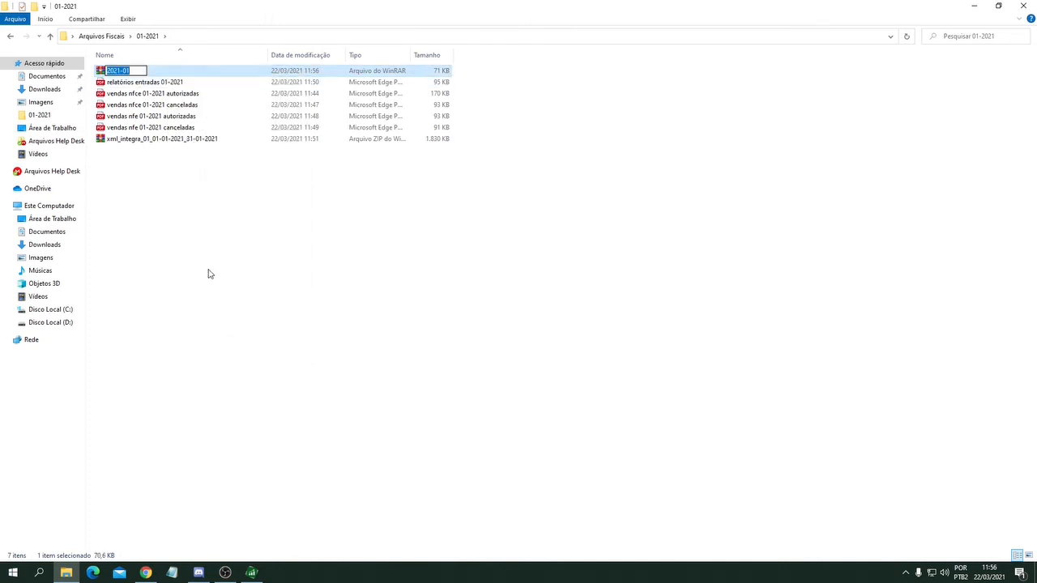
key("BackSpace")
type("XML Entradas 01-2021")
key("Return")
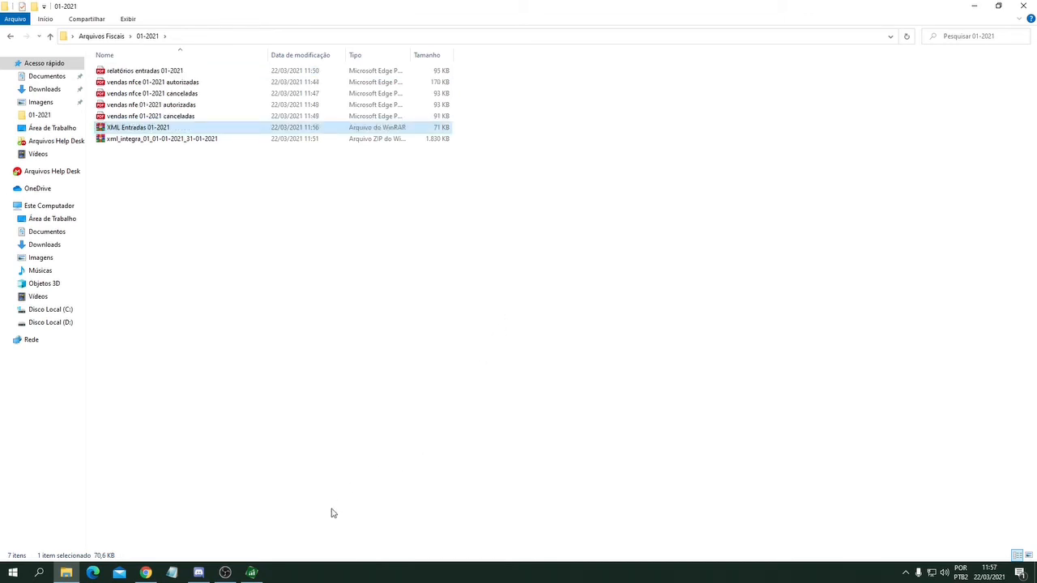
Step: Minimize the folder window, switch to Integra, open the SINTEGRA file generator and move its window toward the middle of the workspace
left_click(977, 8)
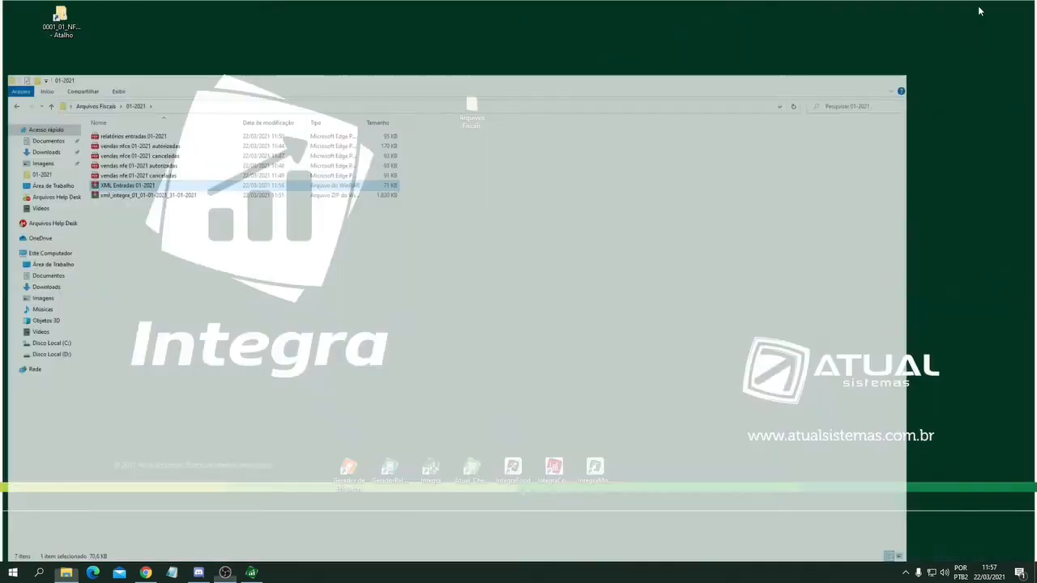
left_click(256, 573)
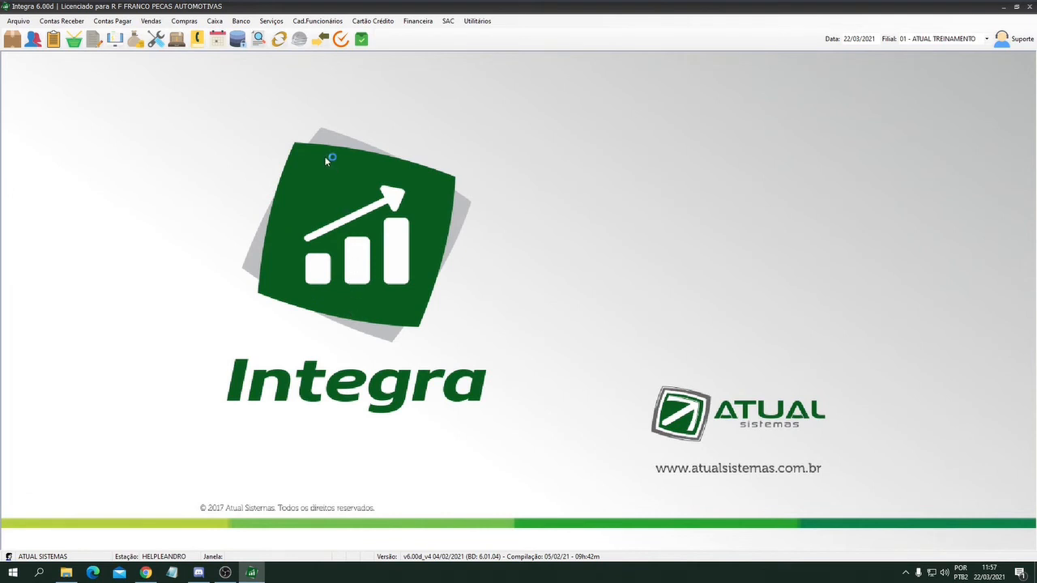
left_click(478, 22)
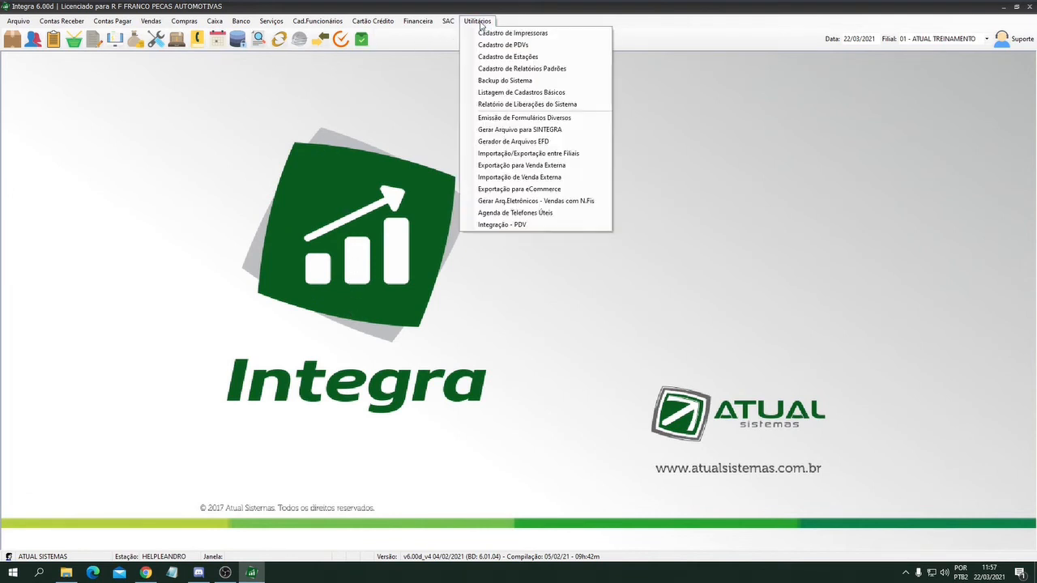
left_click(494, 131)
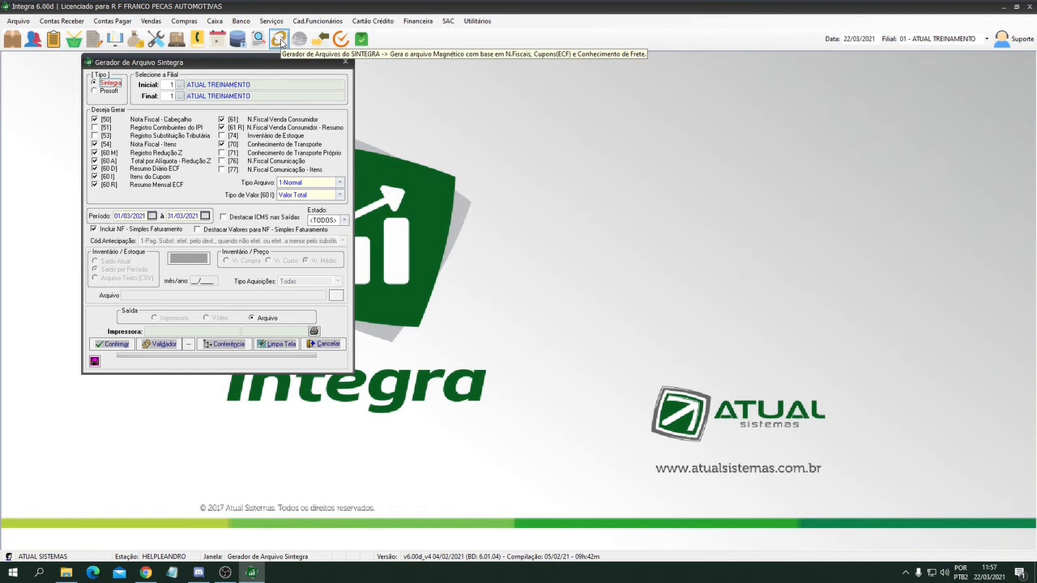
left_click_drag(261, 65, 347, 75)
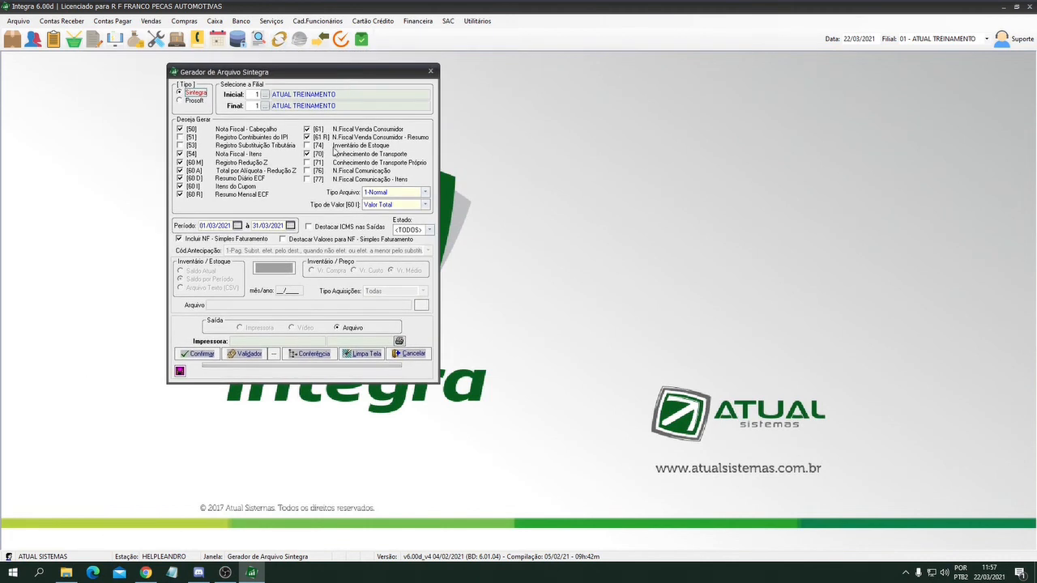
Step: Generate the SINTEGRA file for the period 01/01/2021 to 31/01/2021, declining the check with the Sintegra validator
left_click(225, 226)
type("01/01/")
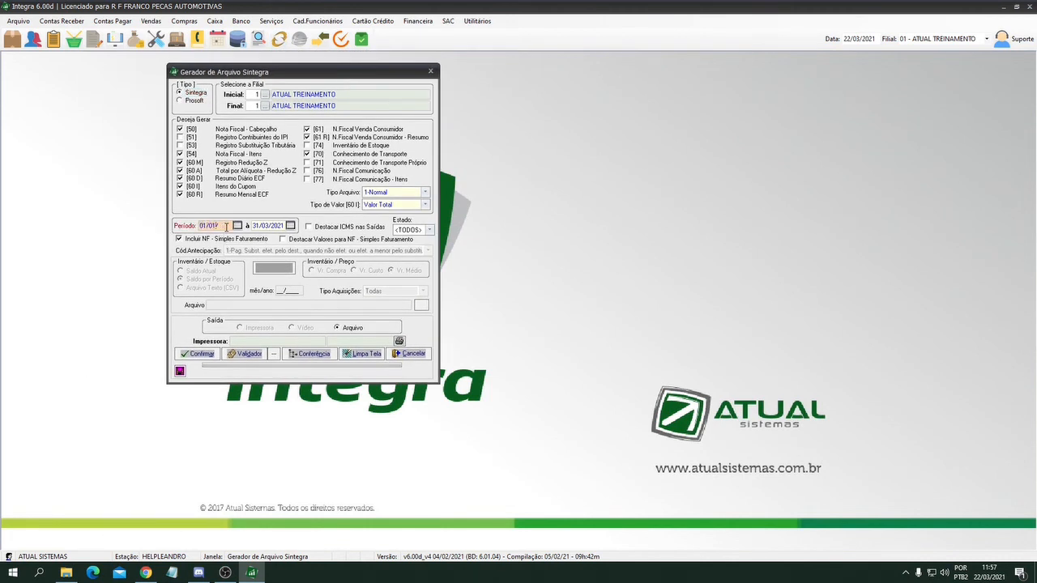
type("2021")
key("Return")
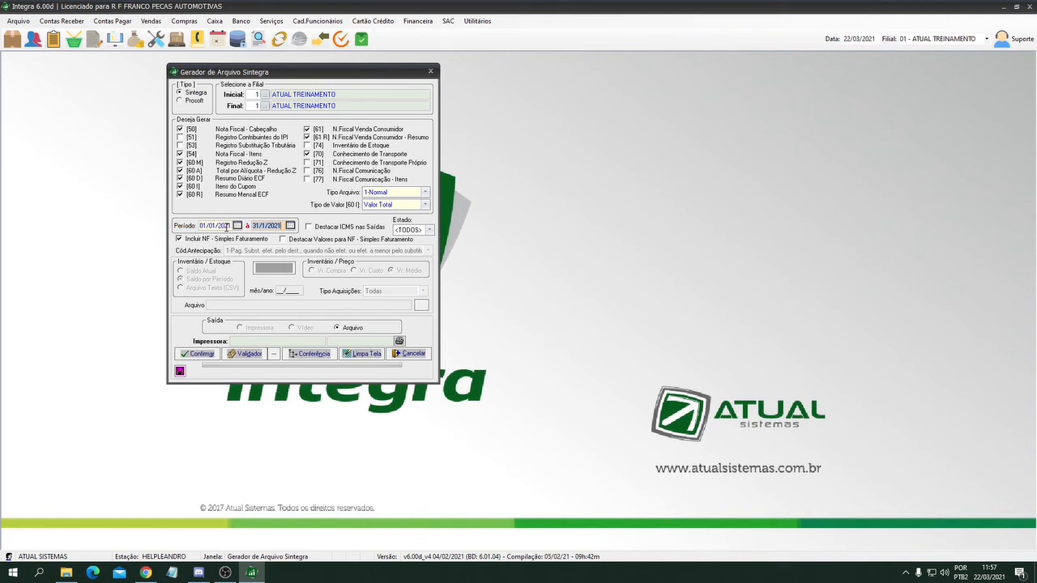
left_click(204, 355)
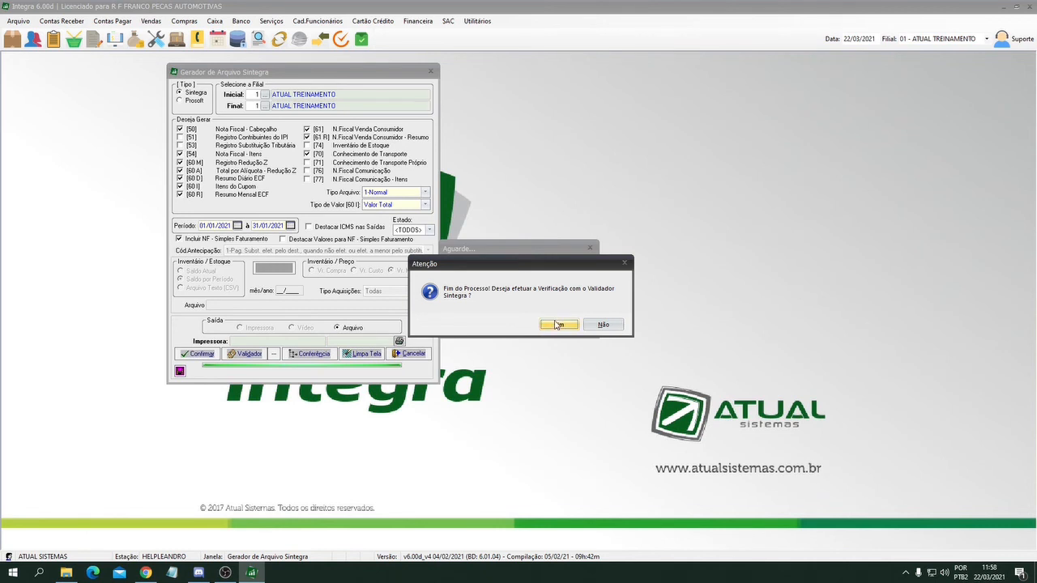
left_click(600, 329)
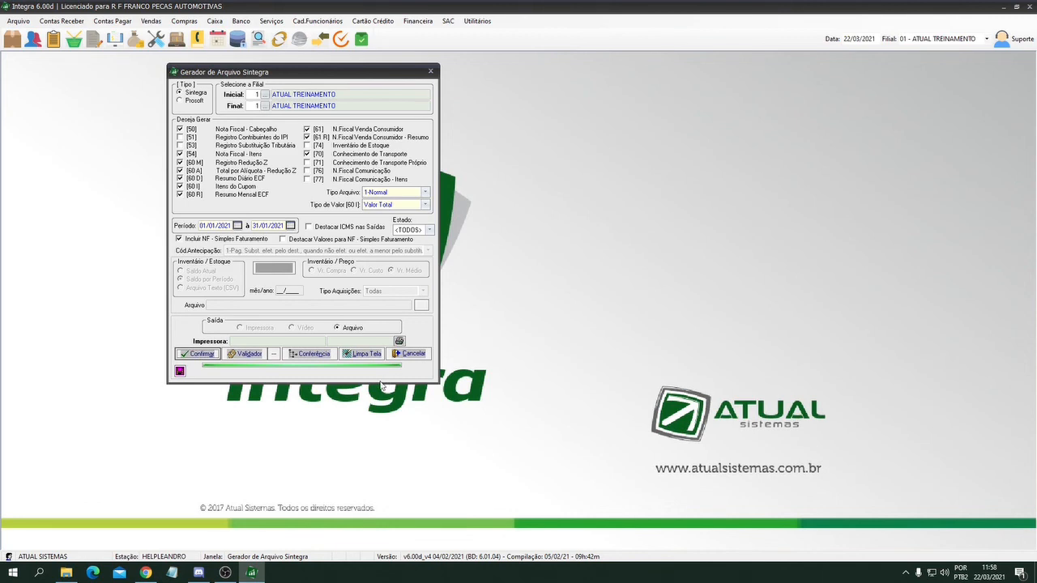
Step: Switch to File Explorer, open C:\vdf7\integra\Texto and cut the SINTEGRA_01_01-2021 file
key("super+e")
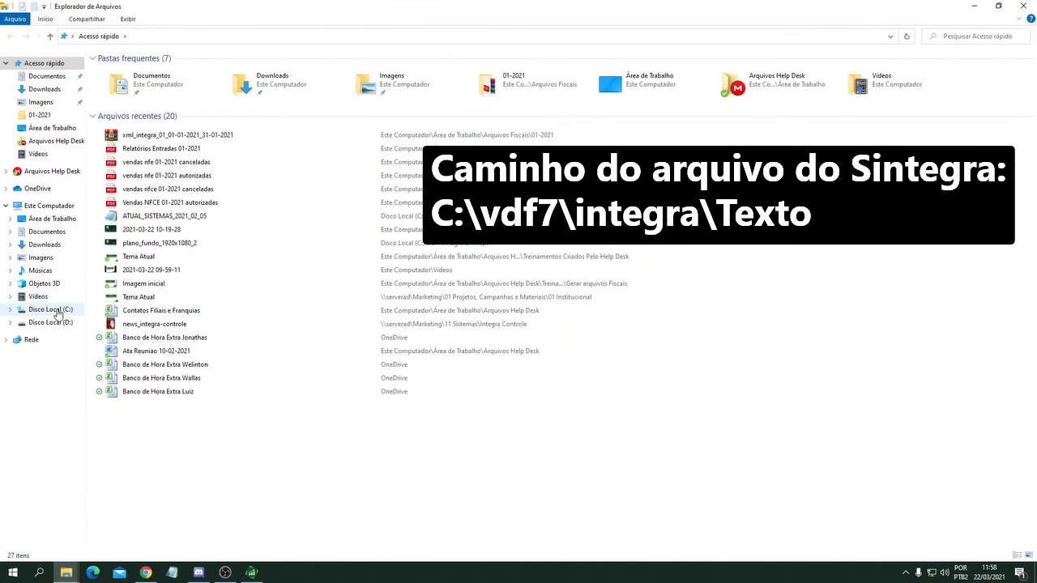
left_click(56, 312)
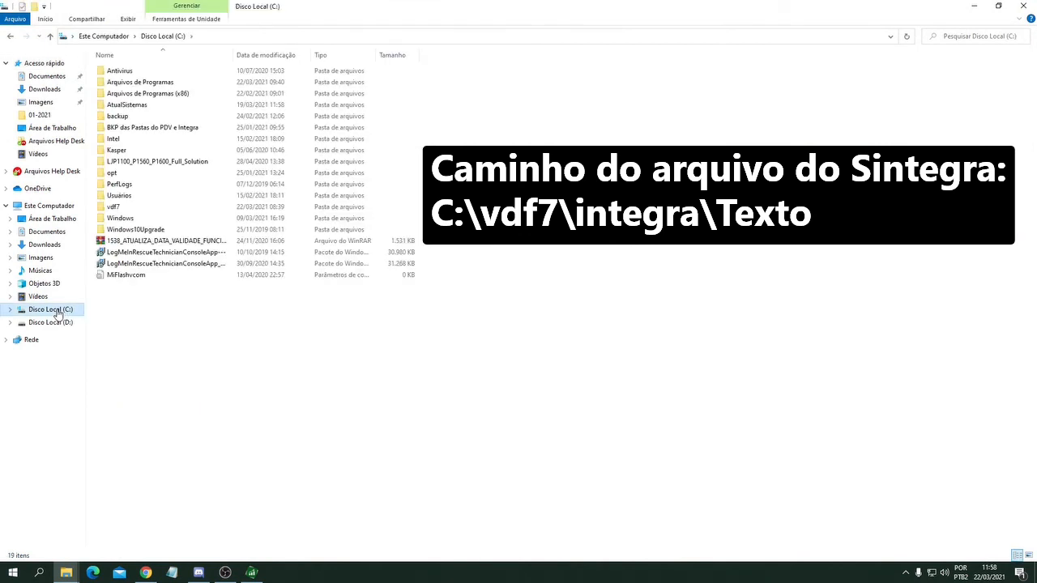
double_click(117, 212)
double_click(115, 121)
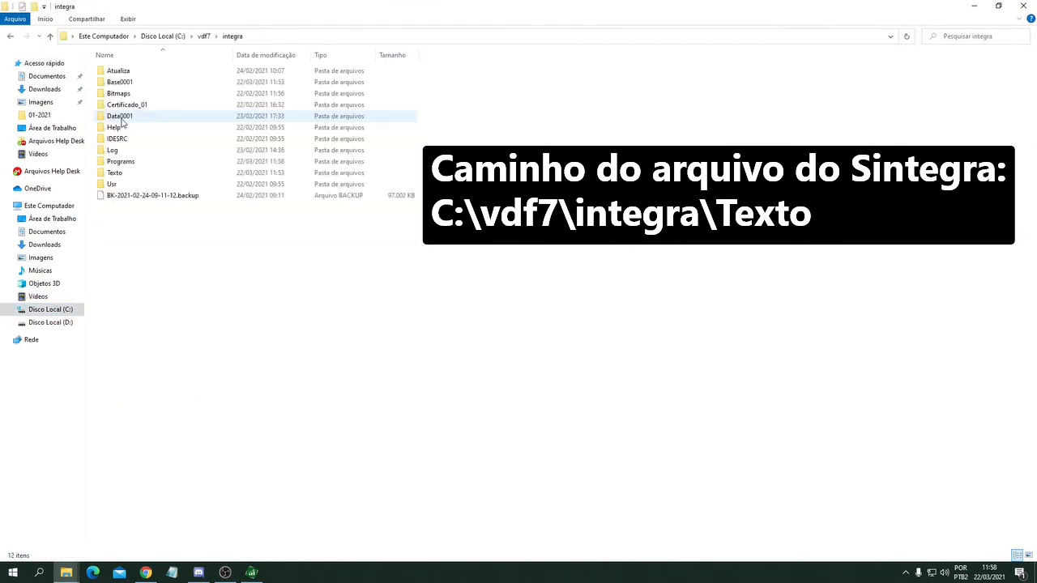
double_click(115, 173)
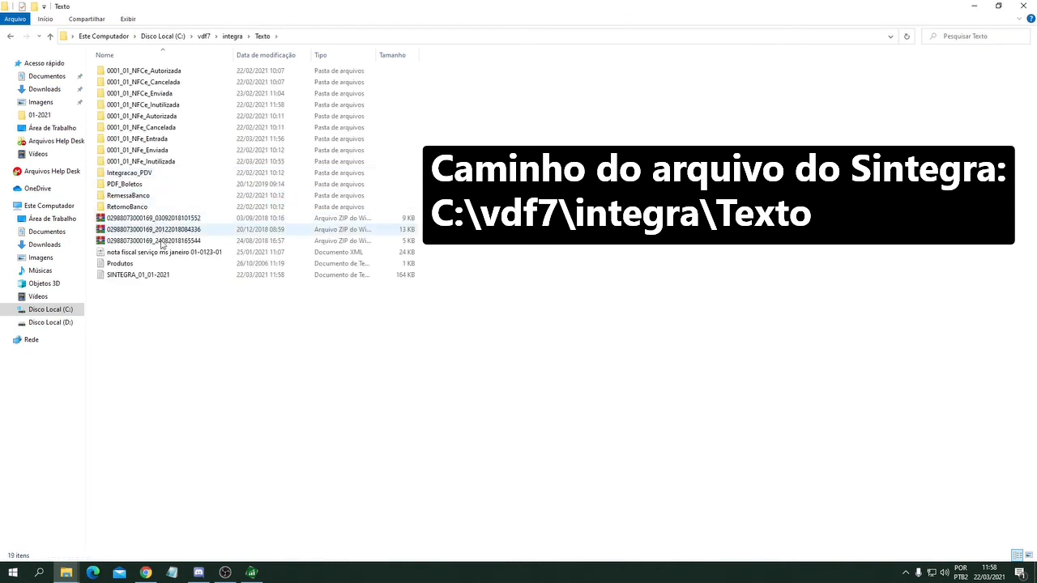
left_click(149, 281)
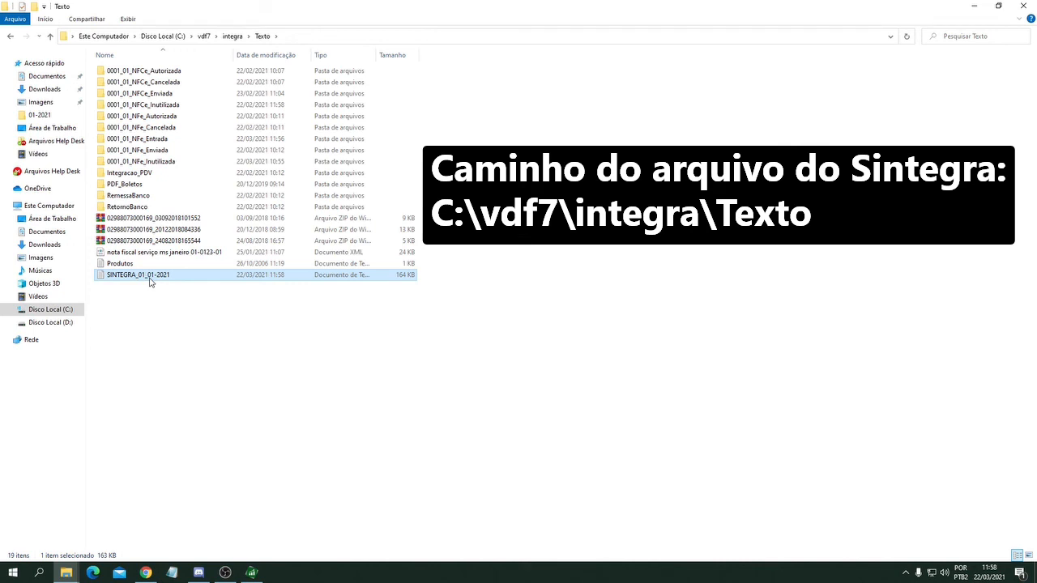
right_click(153, 281)
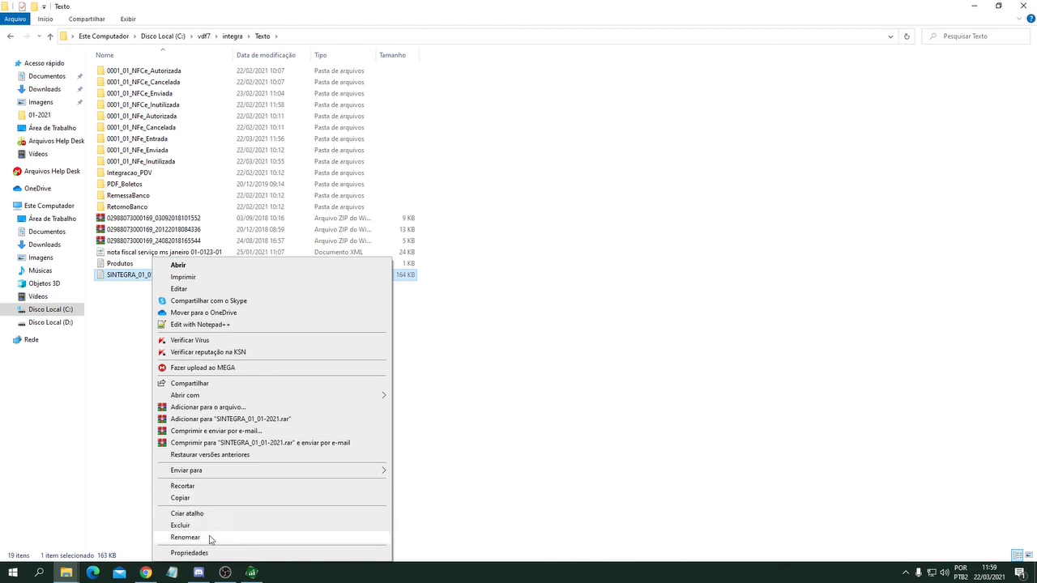
left_click(198, 489)
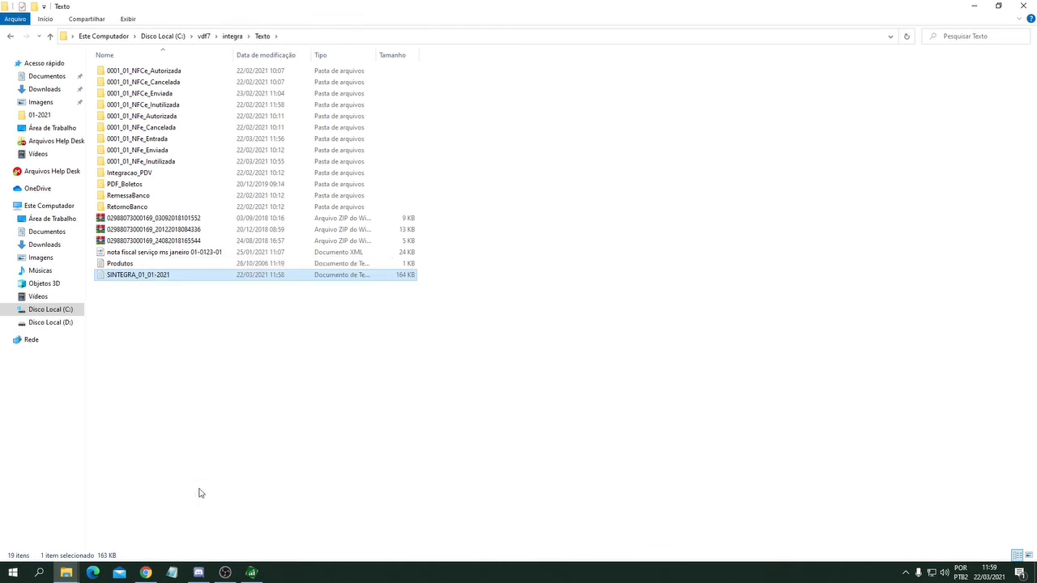
Step: Close the Texto folder, minimize Integra, paste the SINTEGRA file into the desktop folder Arquivos Fiscais\01-2021 and select all files there
left_click(1023, 14)
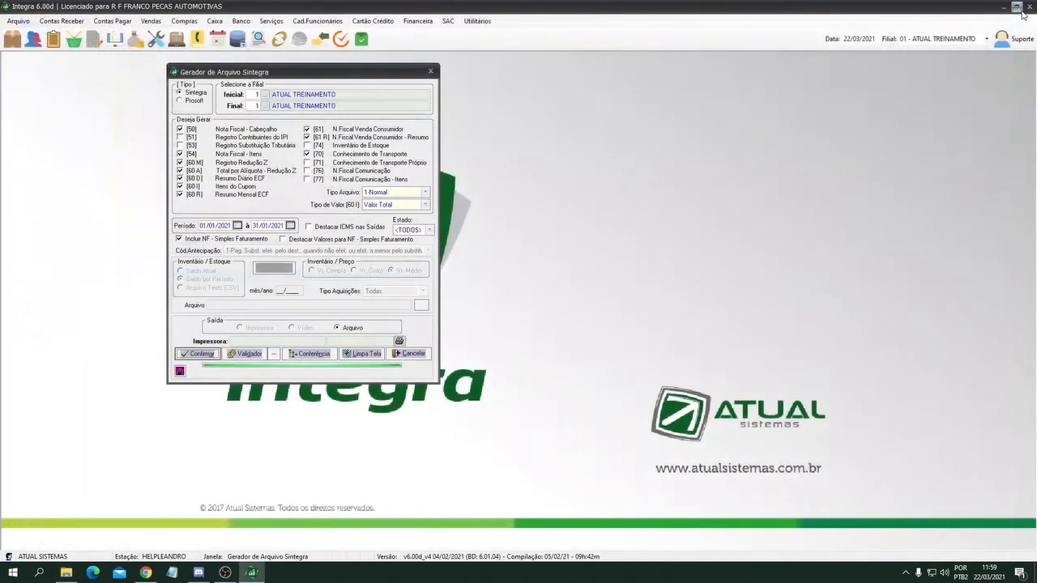
left_click(1002, 7)
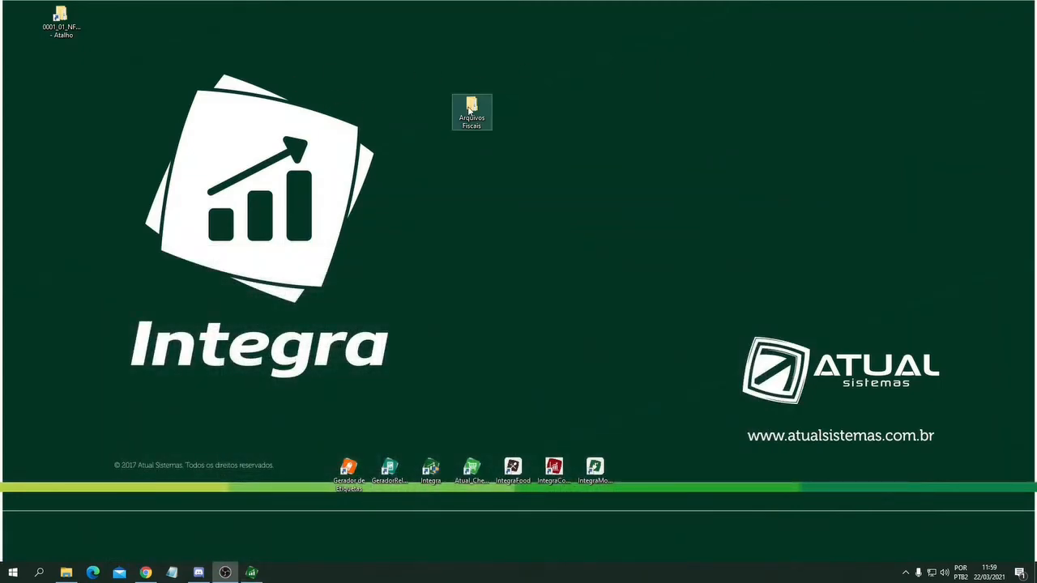
double_click(472, 108)
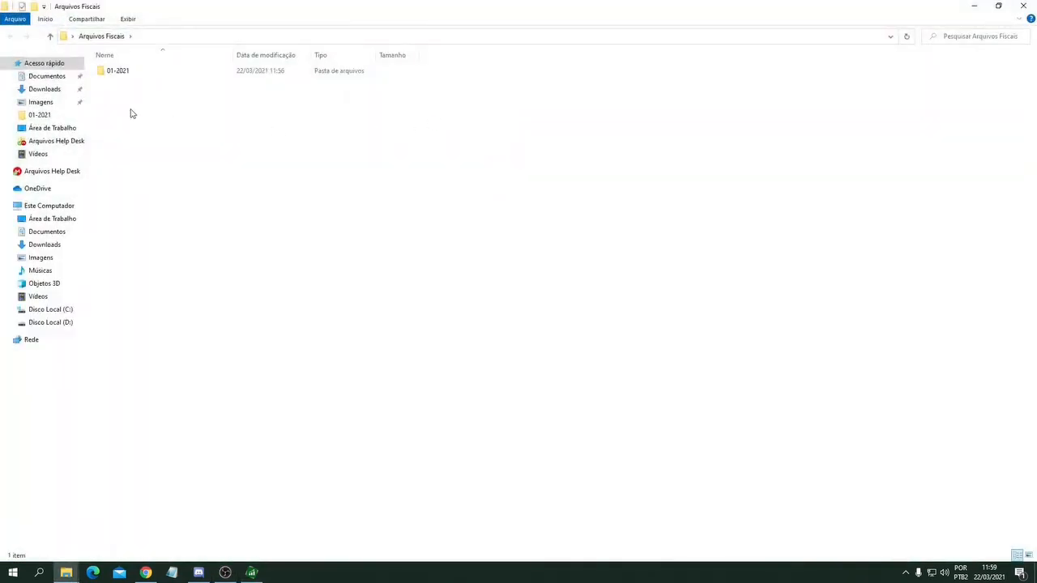
double_click(112, 71)
right_click(126, 171)
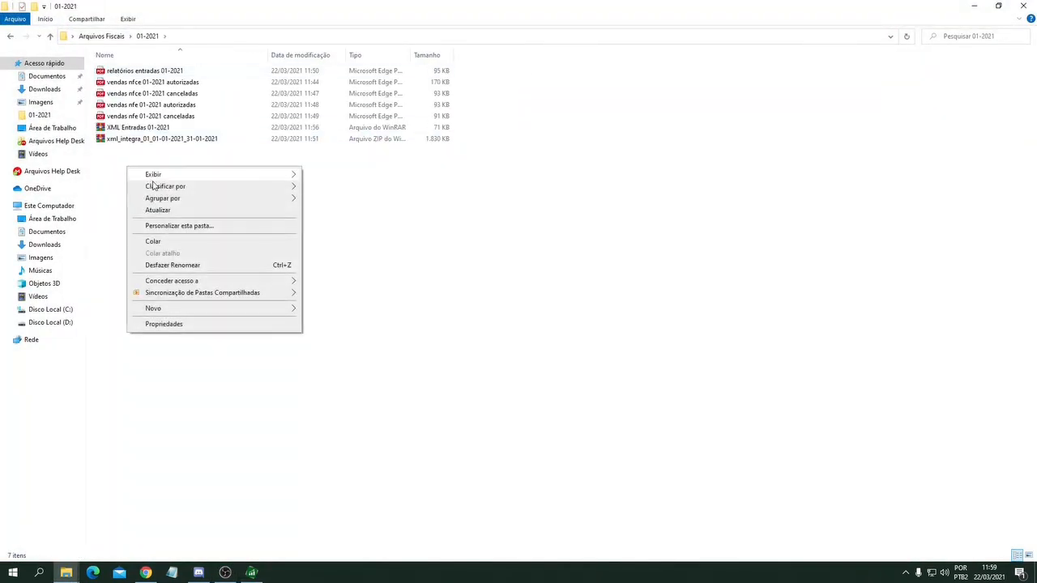
left_click(167, 248)
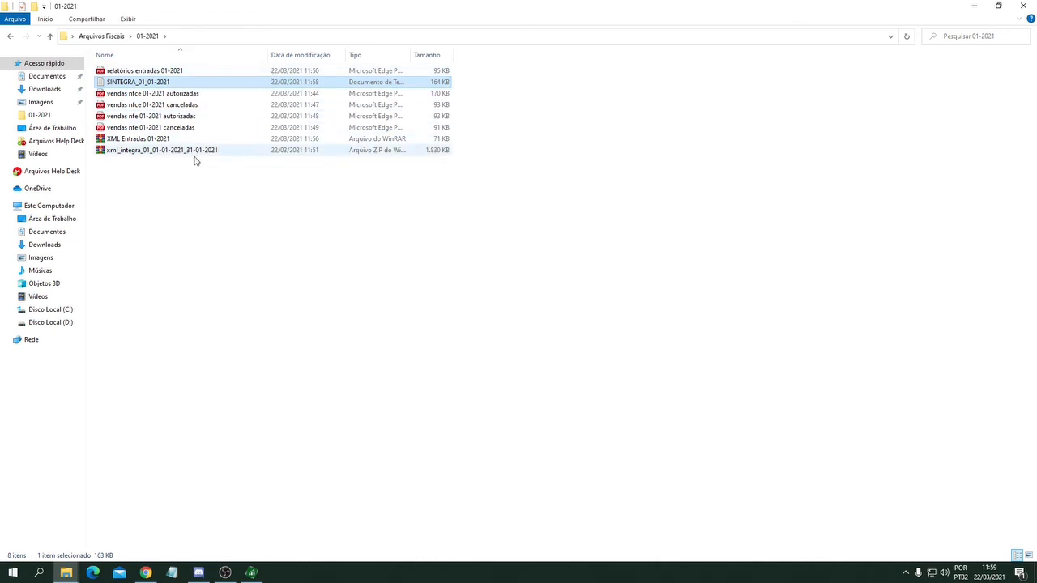
left_click_drag(164, 184, 217, 71)
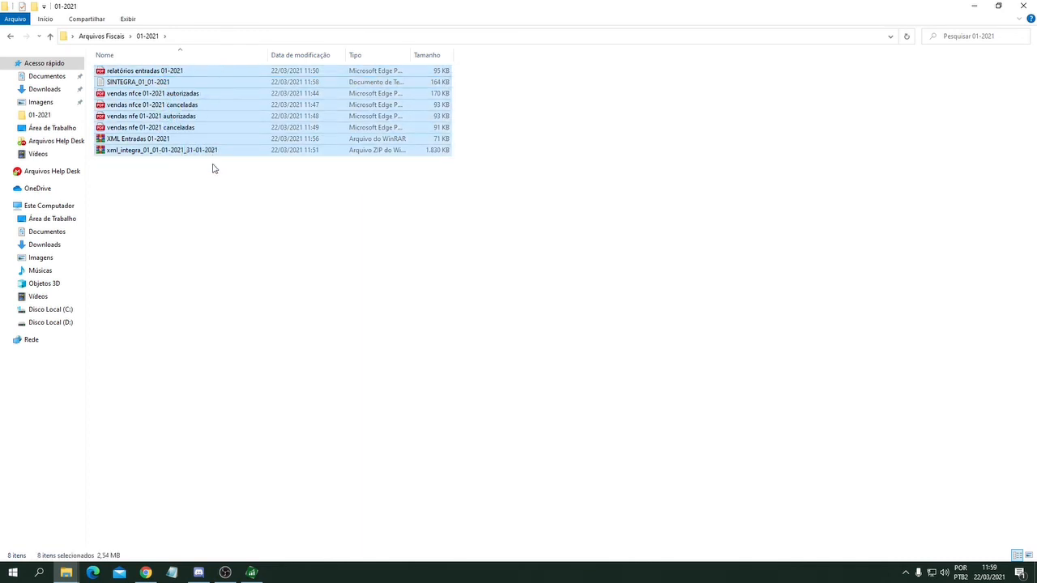